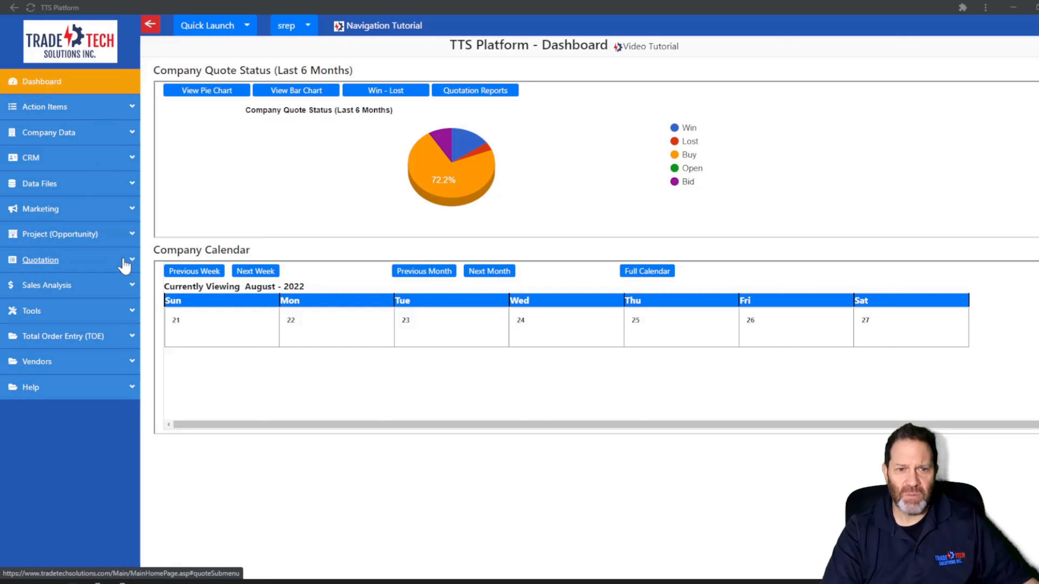
Start a new customer quote from the Quotation section and collapse the navigation sidebar.
left_click(133, 266)
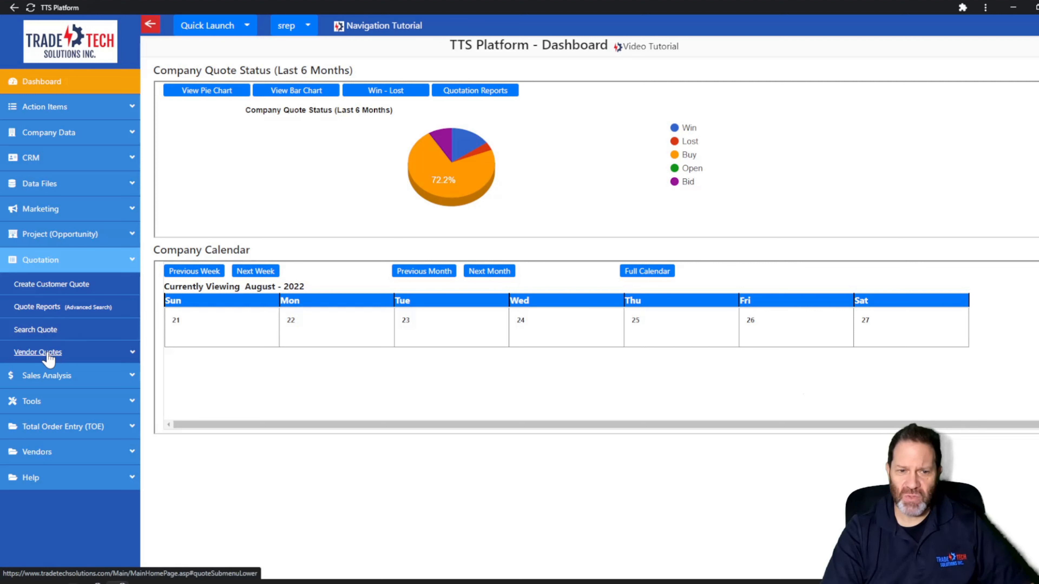
left_click(42, 287)
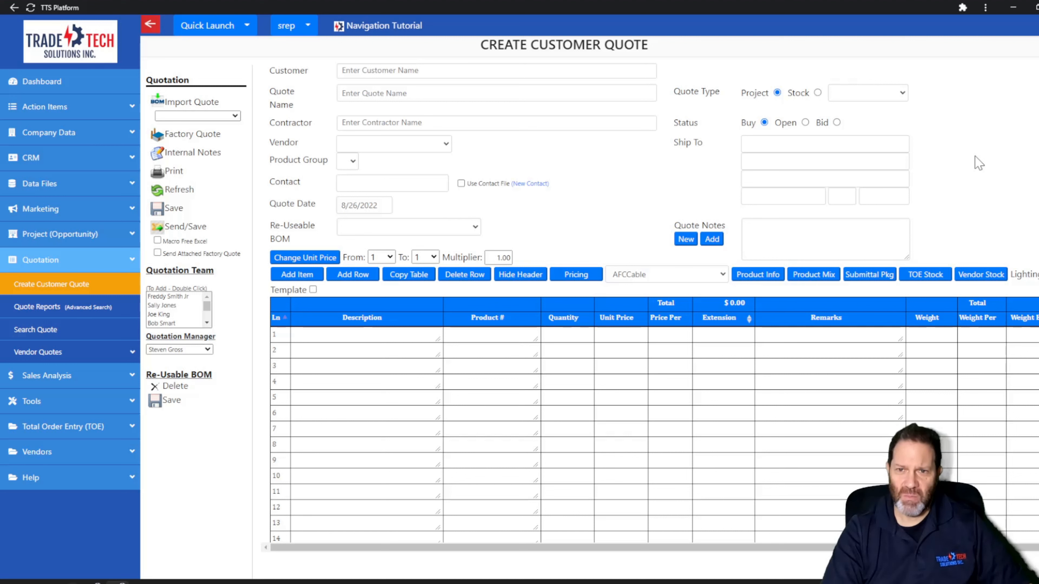
left_click(150, 26)
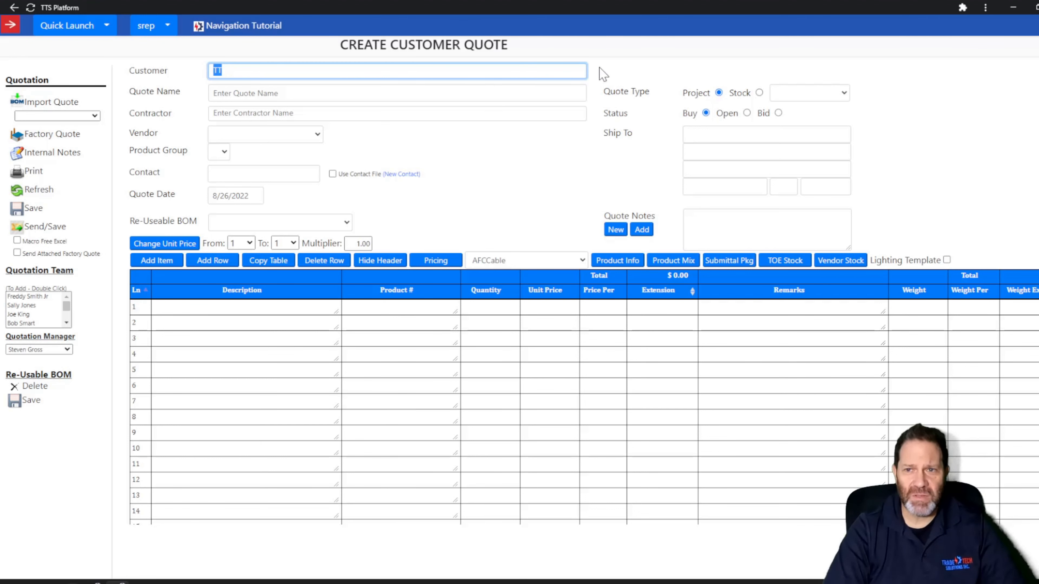
Look up the customer by name and select the Yonkers, NY account for the quote.
key("BackSpace")
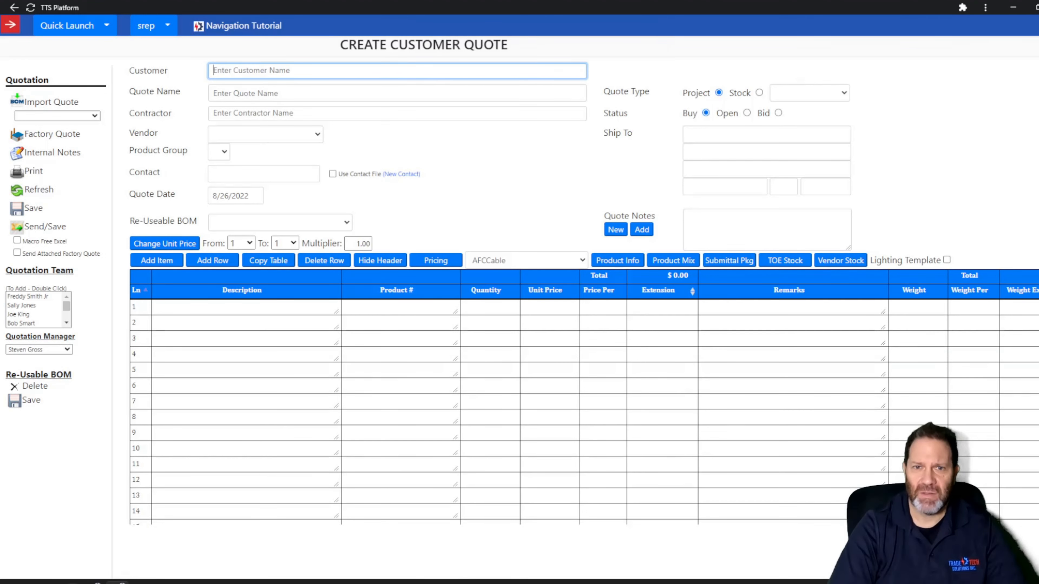
type("steve")
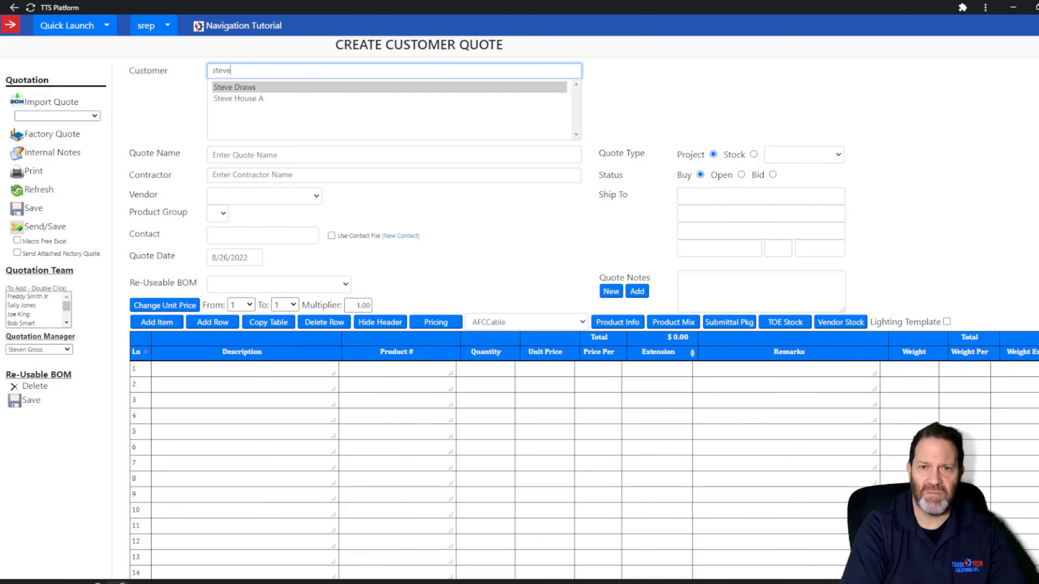
left_click(230, 87)
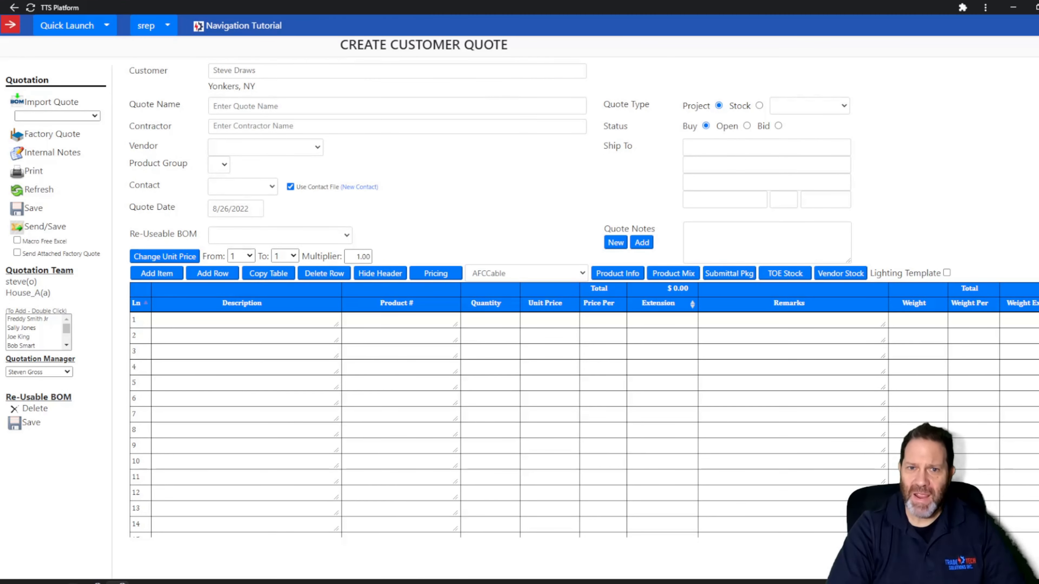
Name the quote TTSToday Demo 1.
left_click(245, 106)
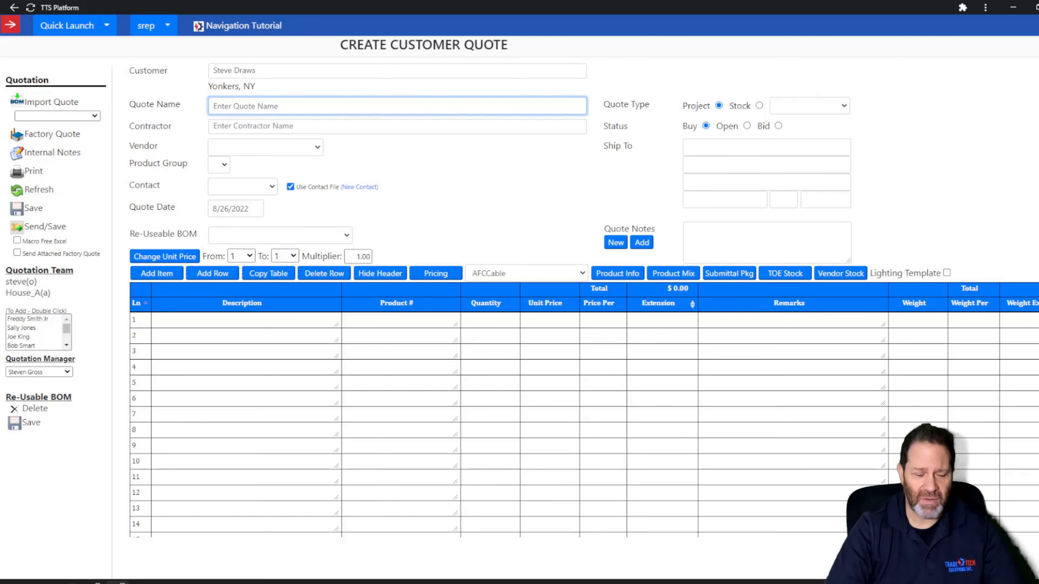
type("TTS")
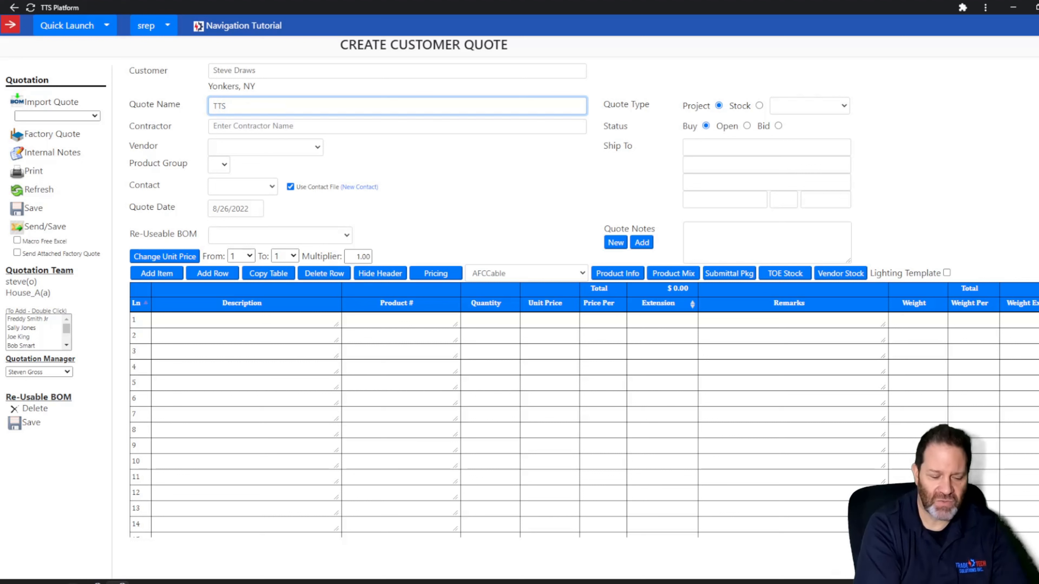
type("Today")
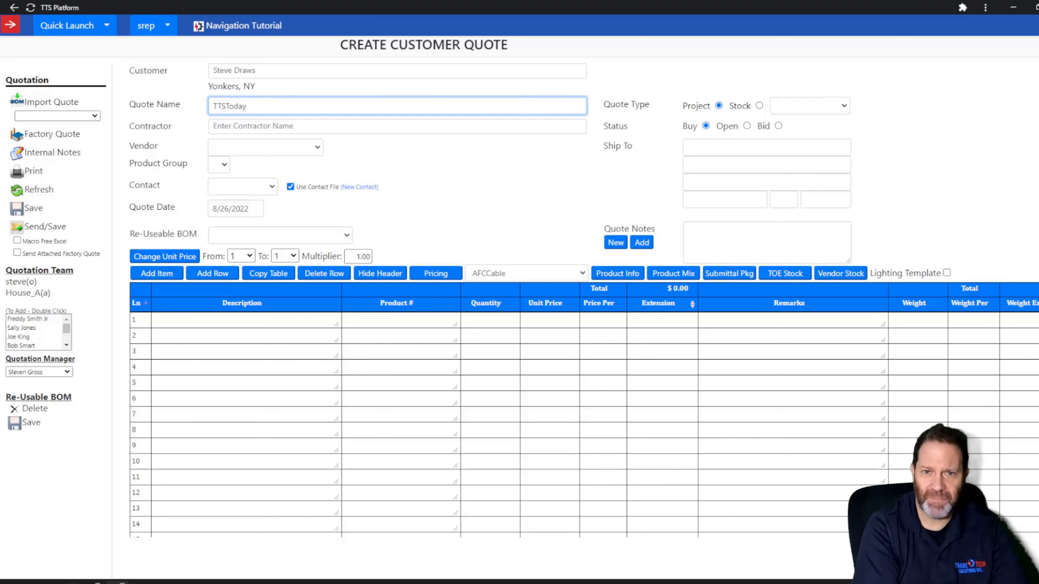
type(" Demo")
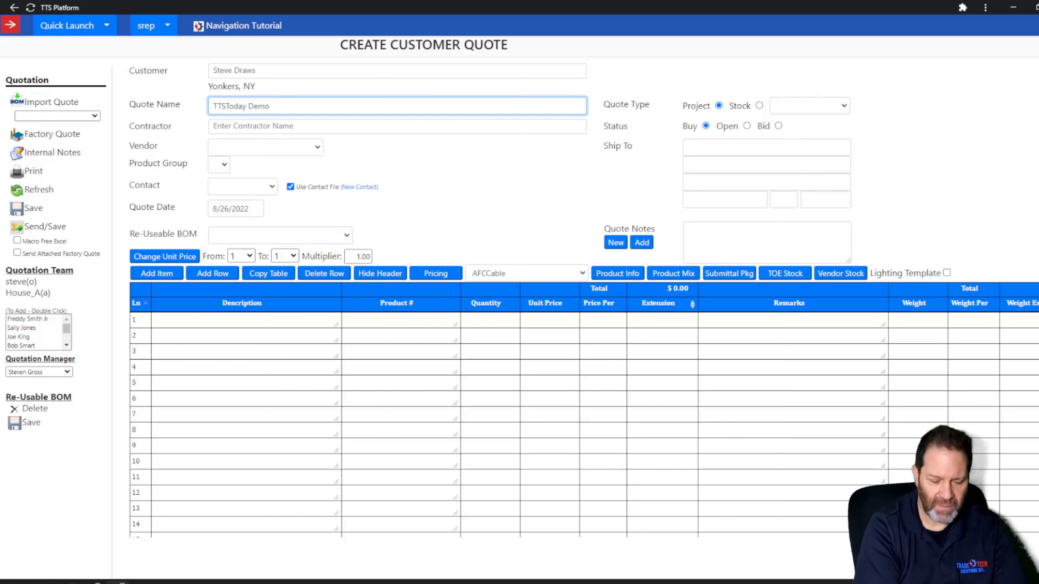
type(" 1")
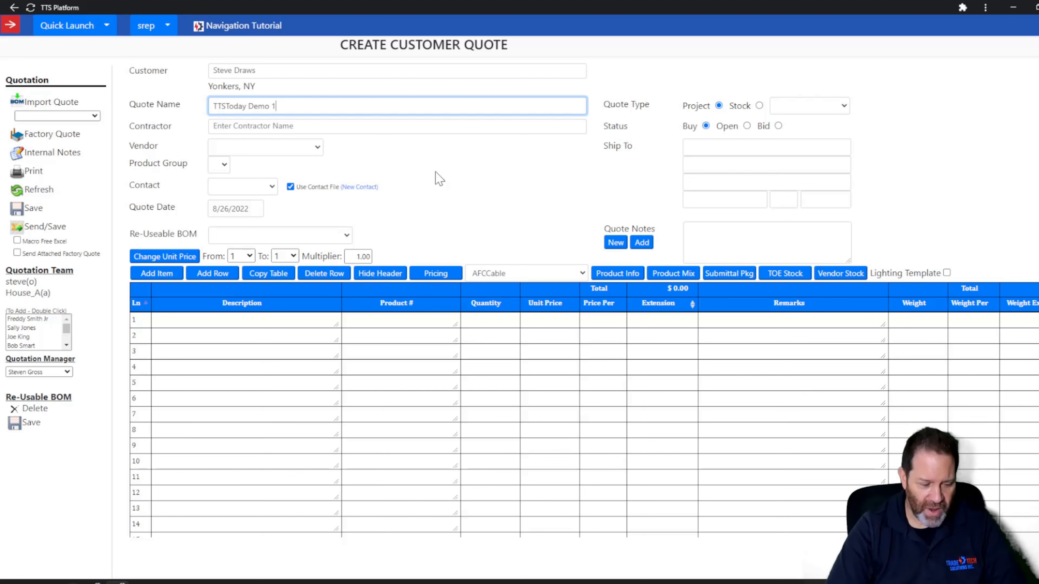
Set the quote's contractor to Z Plus Electric.
key("Tab")
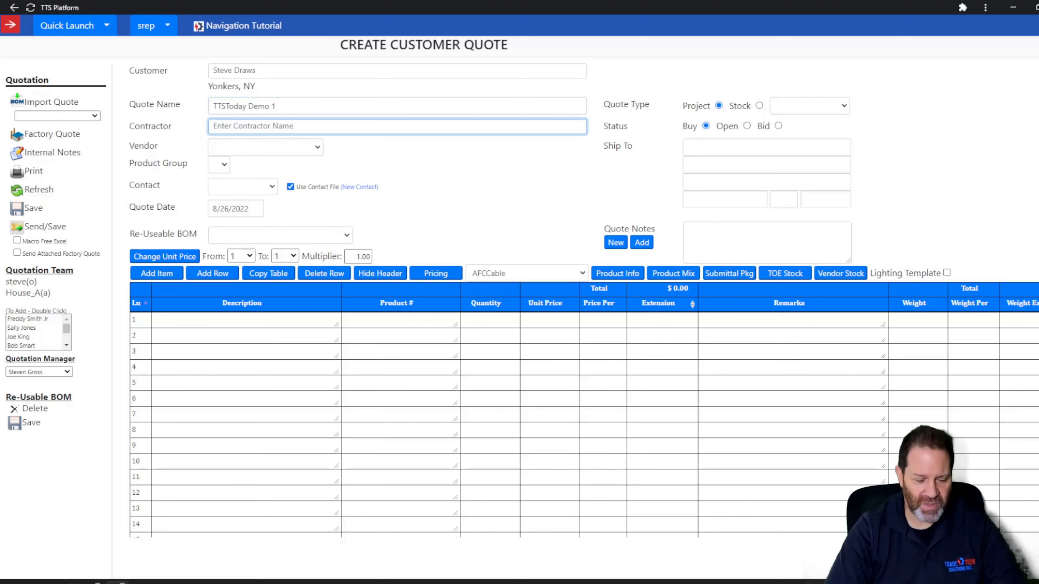
type("z")
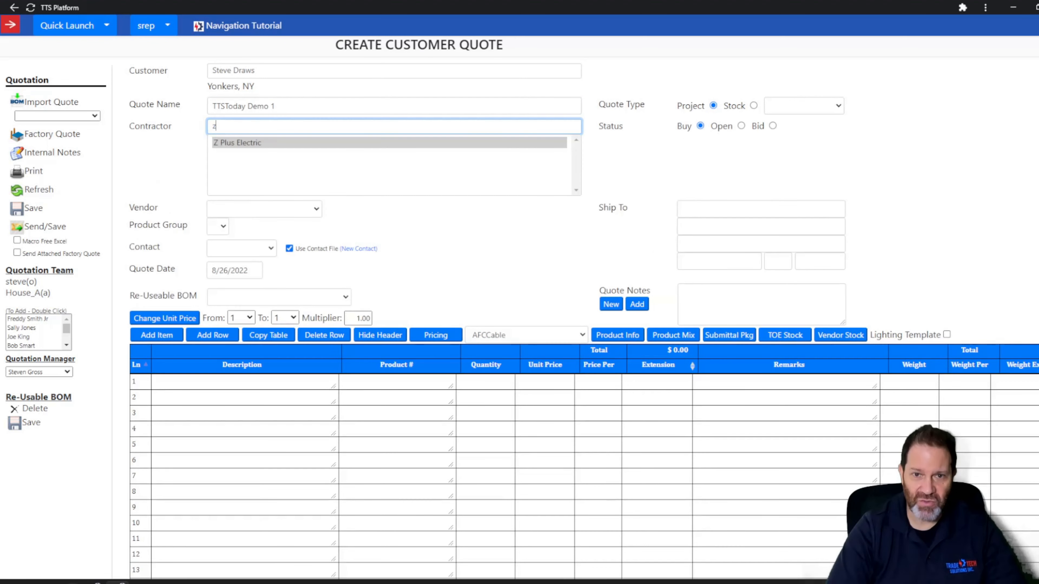
left_click(238, 143)
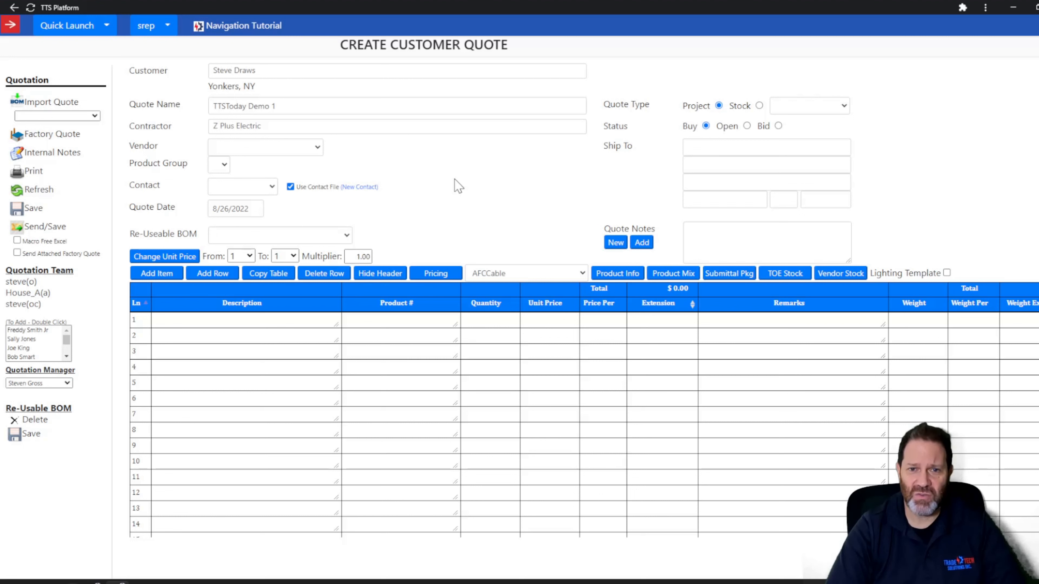
Set the quote's vendor to Steves Wire and its product group to Copper.
left_click(317, 148)
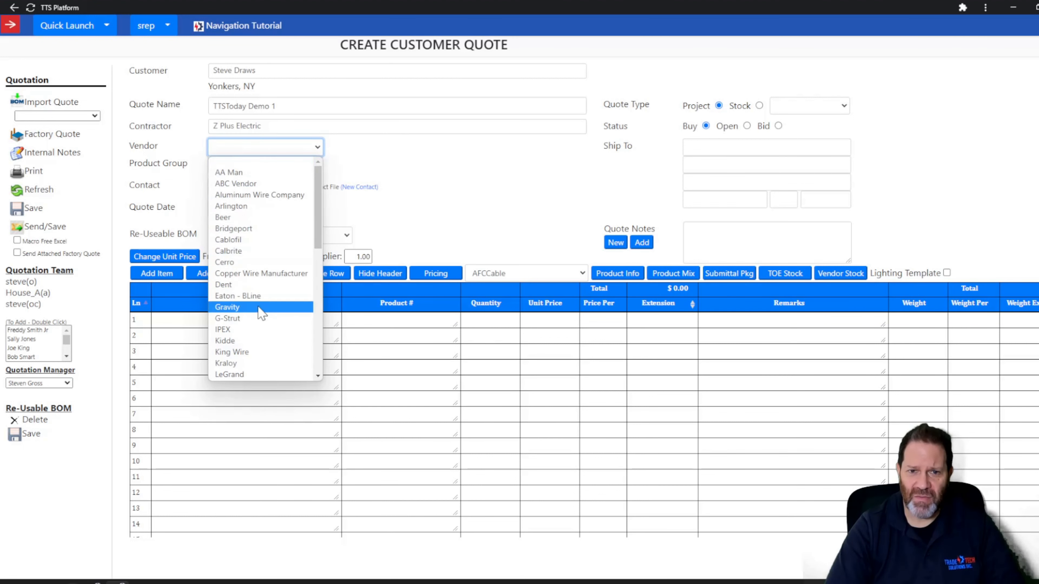
scroll(253, 252, "down", 10)
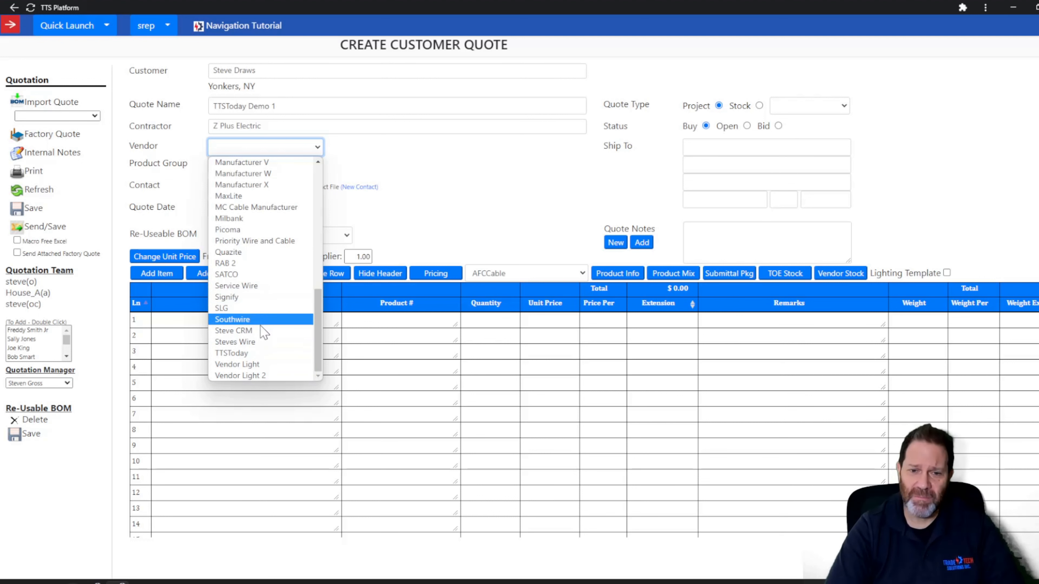
left_click(239, 352)
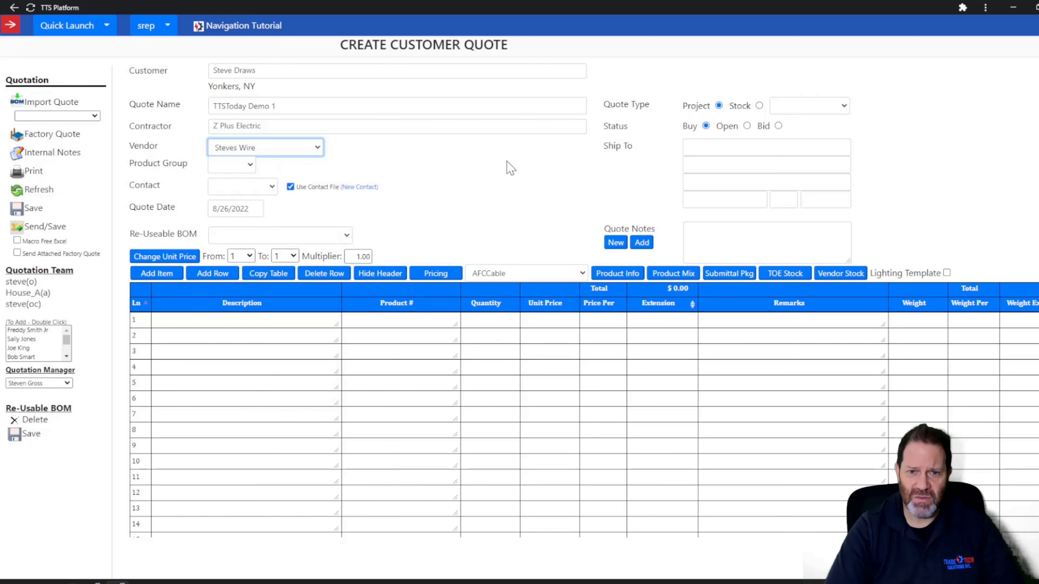
left_click(250, 166)
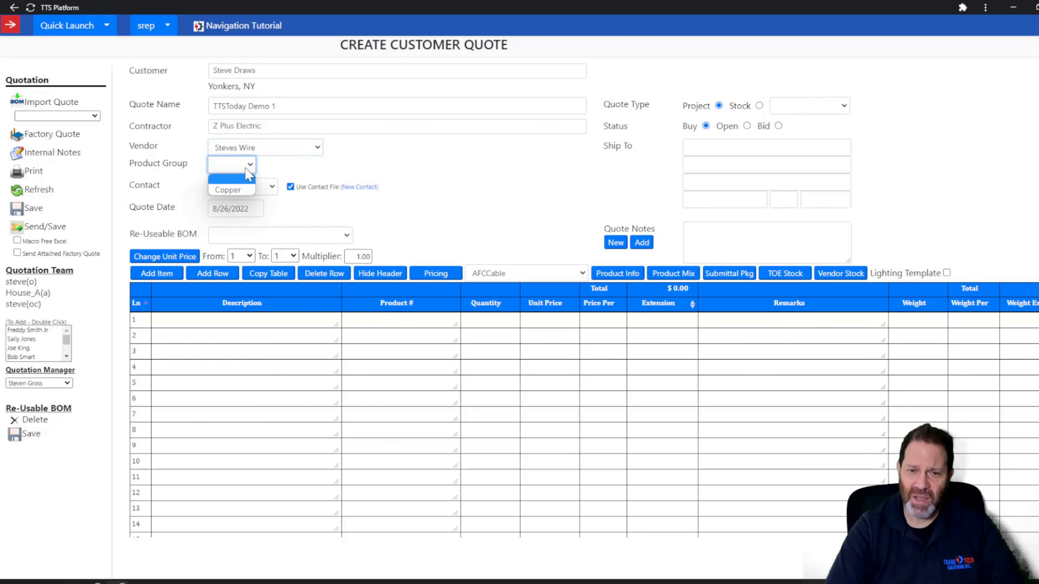
left_click(236, 197)
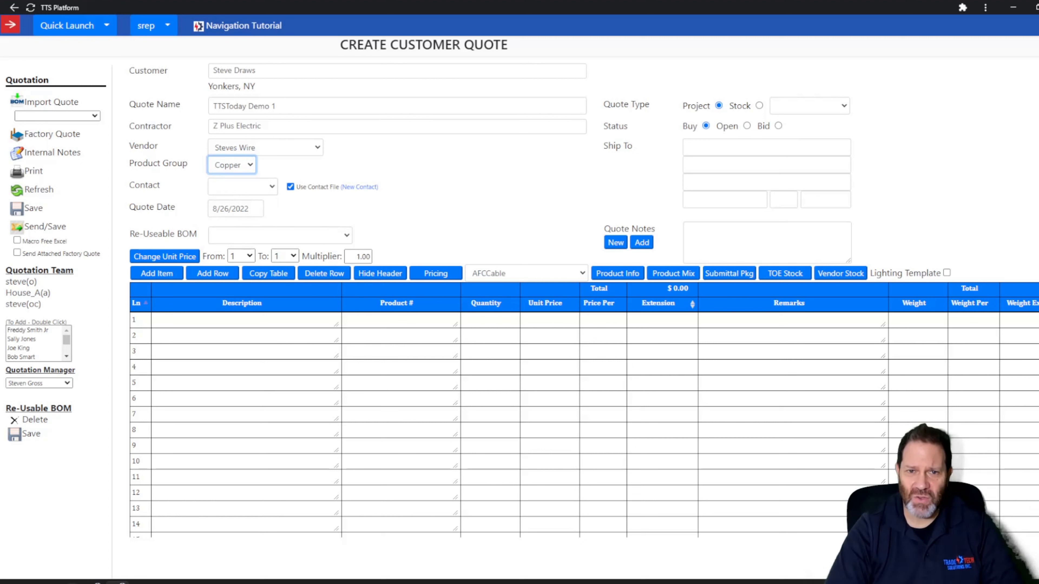
Choose the second contact on file for the customer and set the quote date to 08/26/2022.
left_click(269, 187)
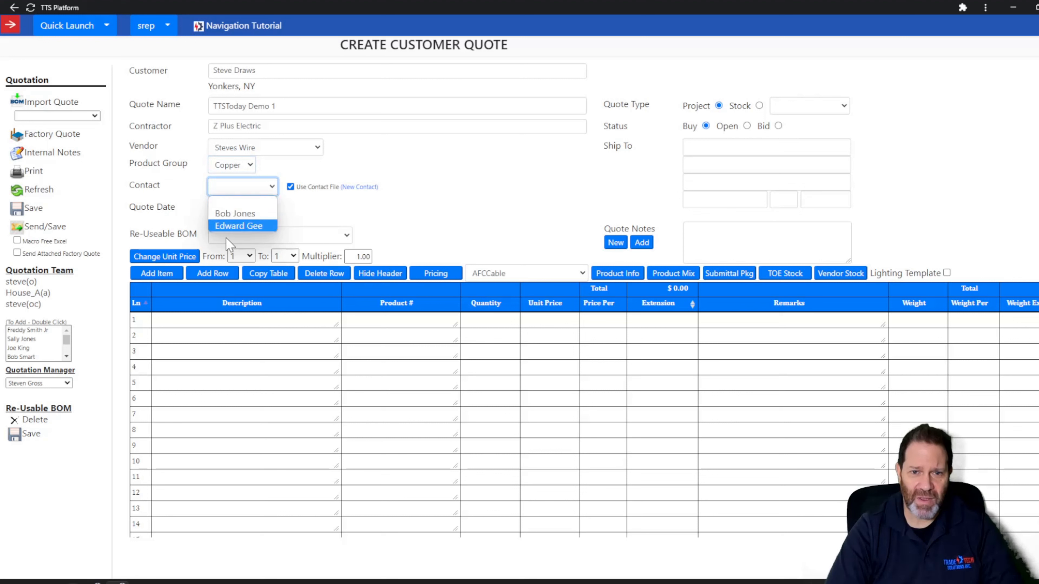
left_click(236, 229)
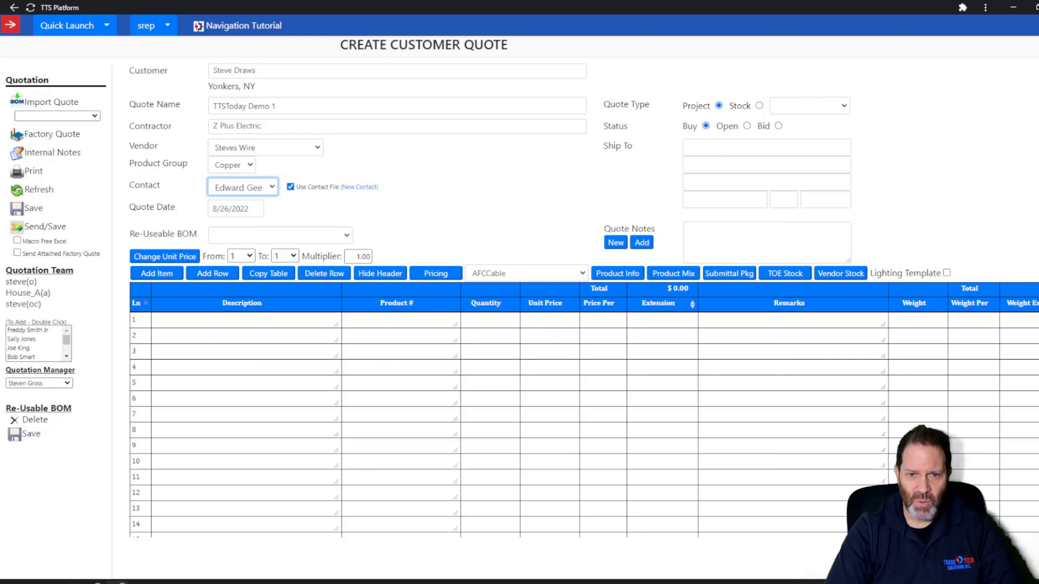
left_click(249, 208)
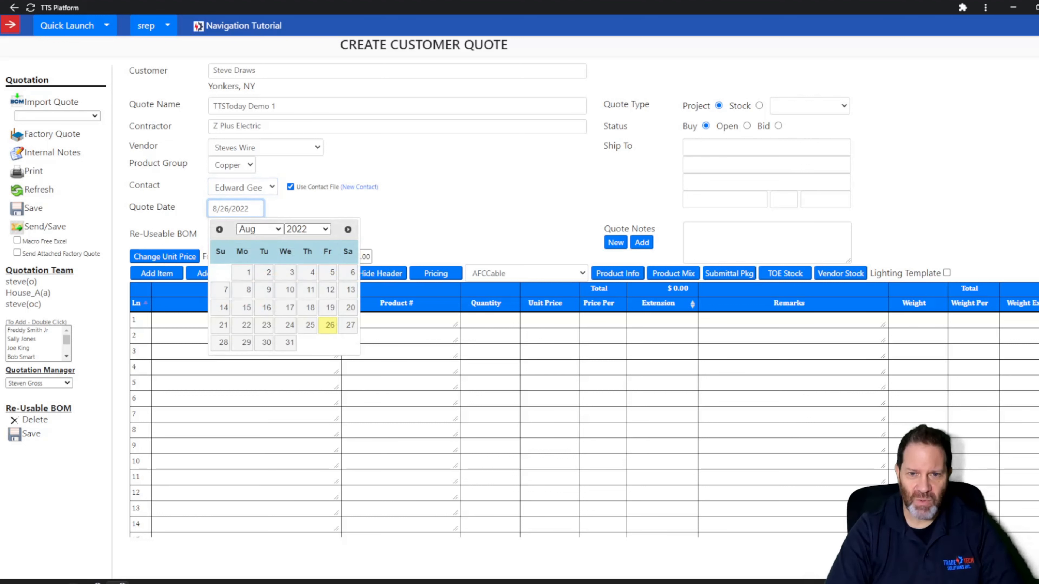
left_click(329, 326)
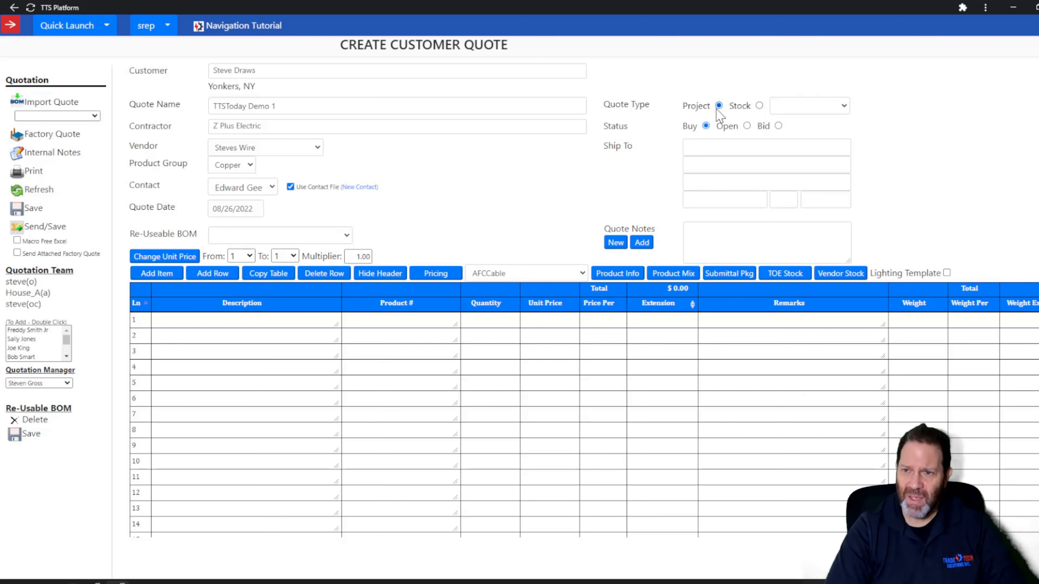
Classify the project quote as TTSToday Demo and go to the first line of the Ship To address.
left_click(844, 107)
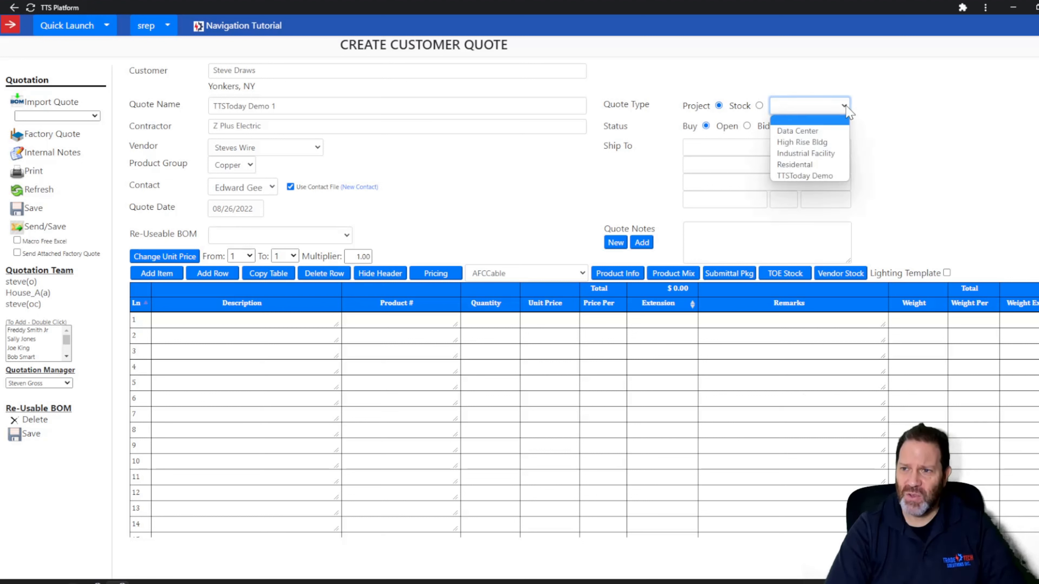
left_click(804, 176)
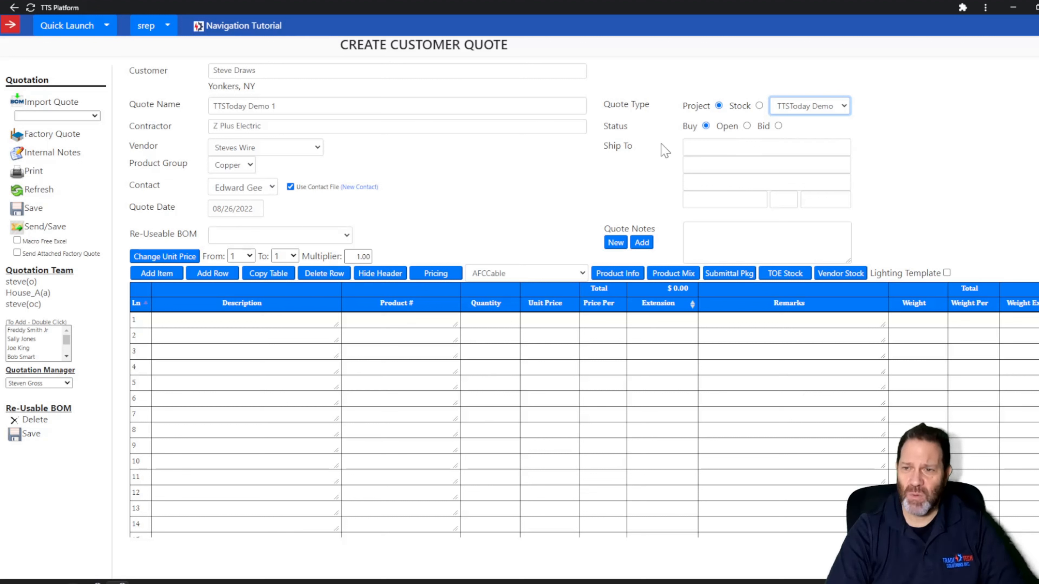
left_click(691, 147)
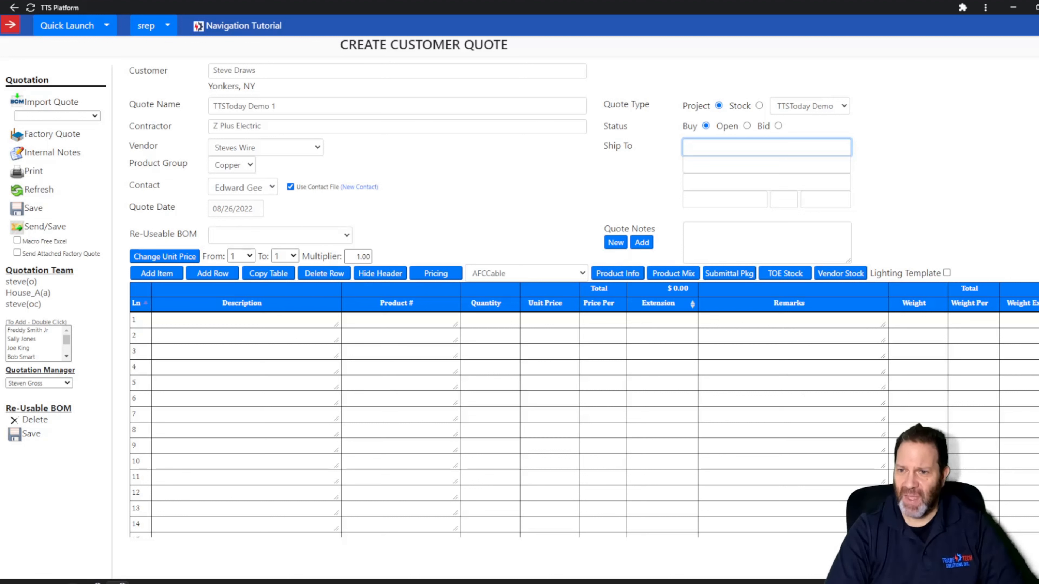
Add the saved vendor notes "Thank you for your business!" and "No returns" to the quote notes.
left_click(766, 242)
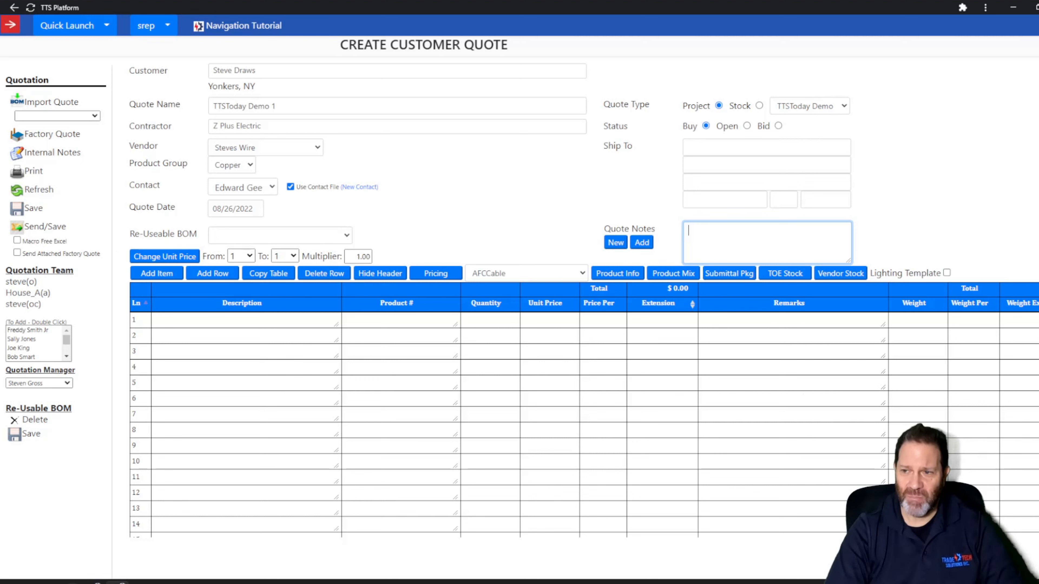
left_click(642, 243)
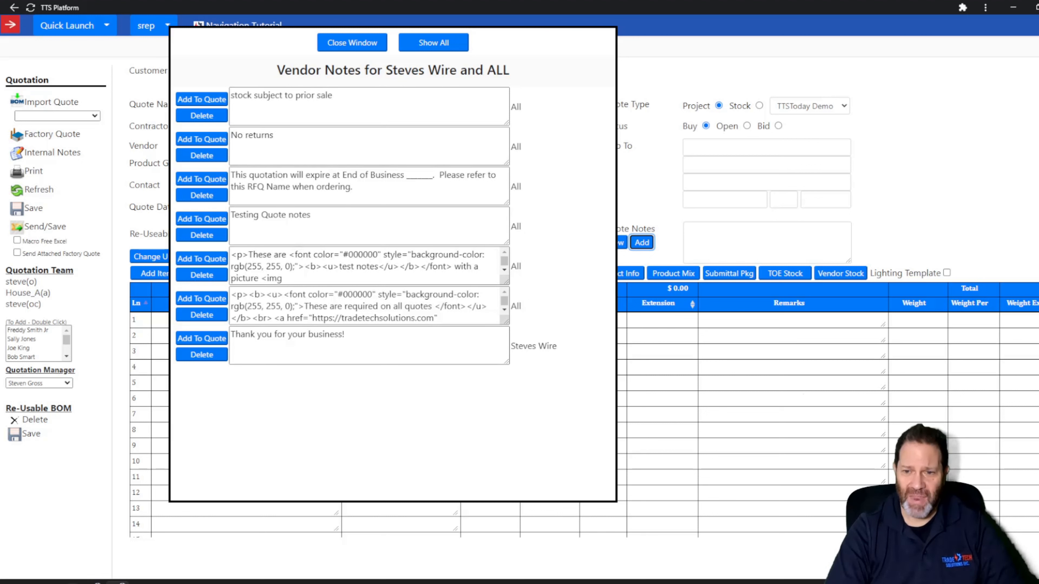
left_click(201, 339)
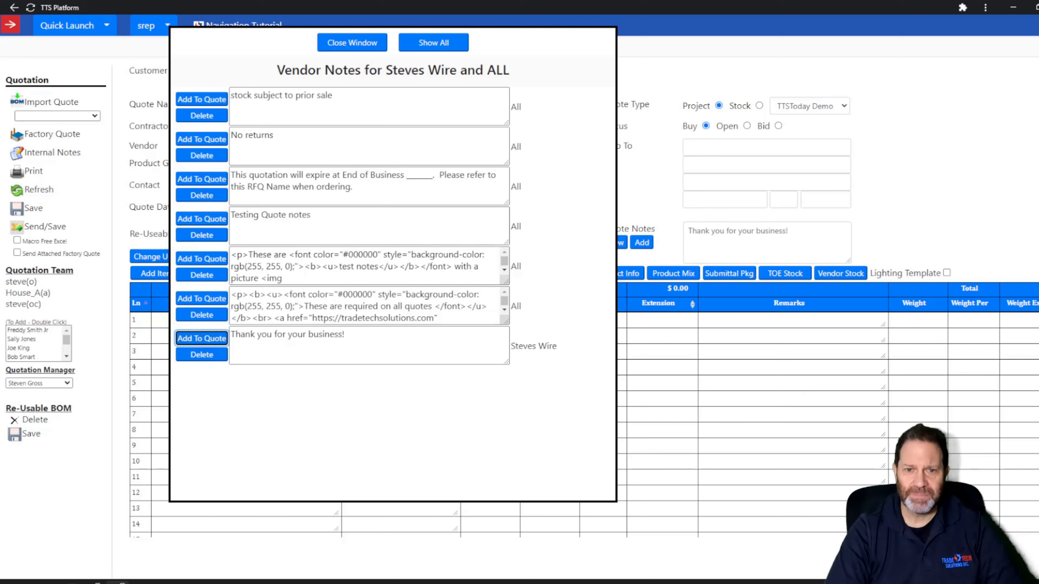
left_click(201, 139)
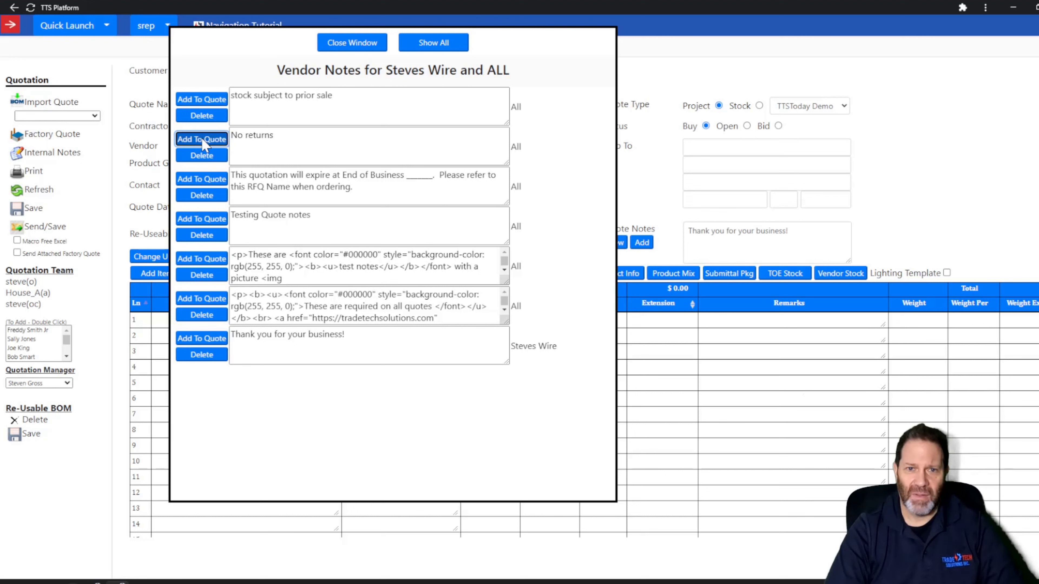
left_click(353, 42)
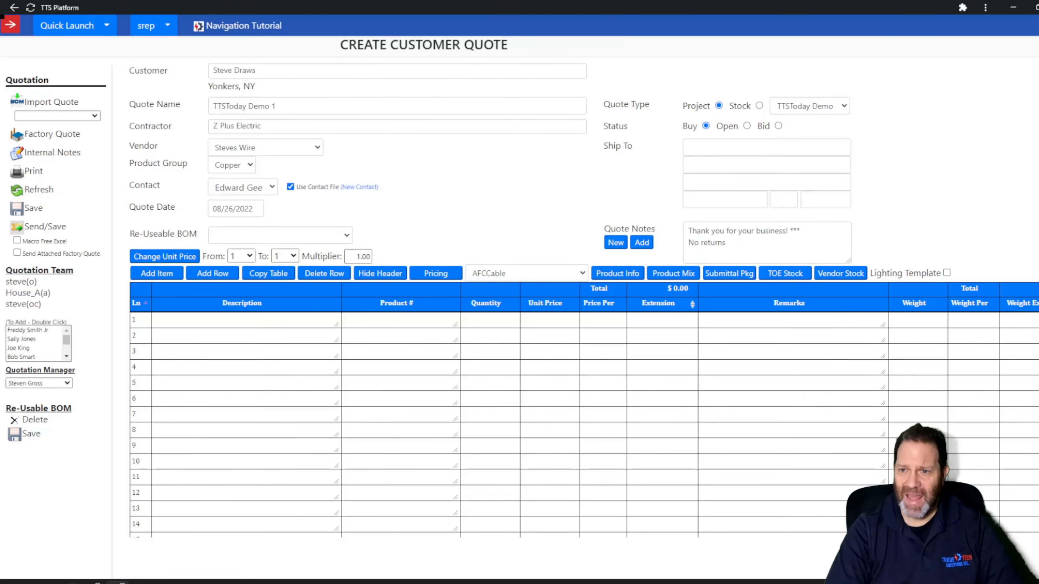
Add a "Net 30 Days" line to the quote notes and remove the "No returns" text.
left_click(726, 243)
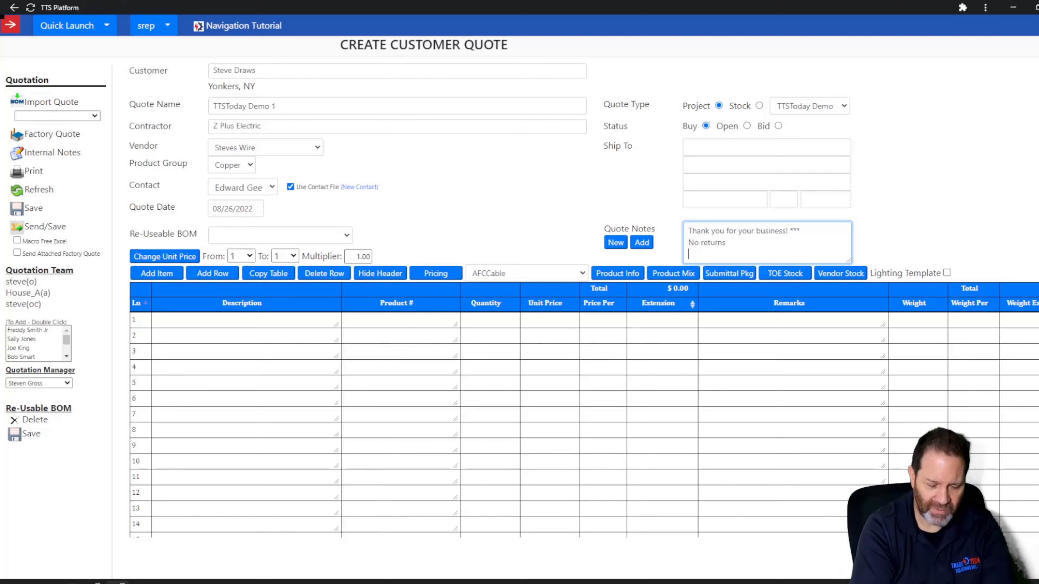
type("Net 30 ")
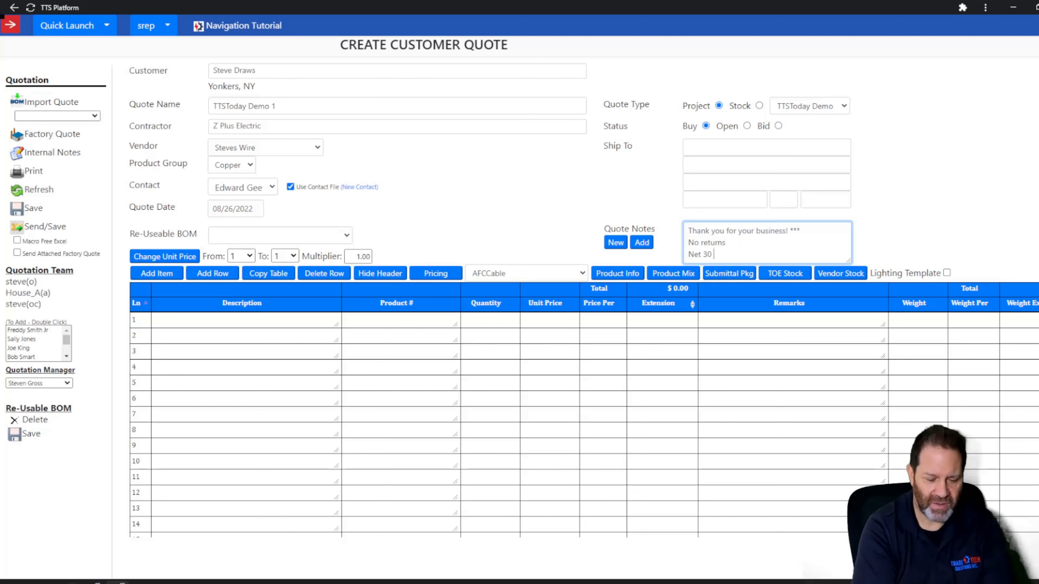
type("Days")
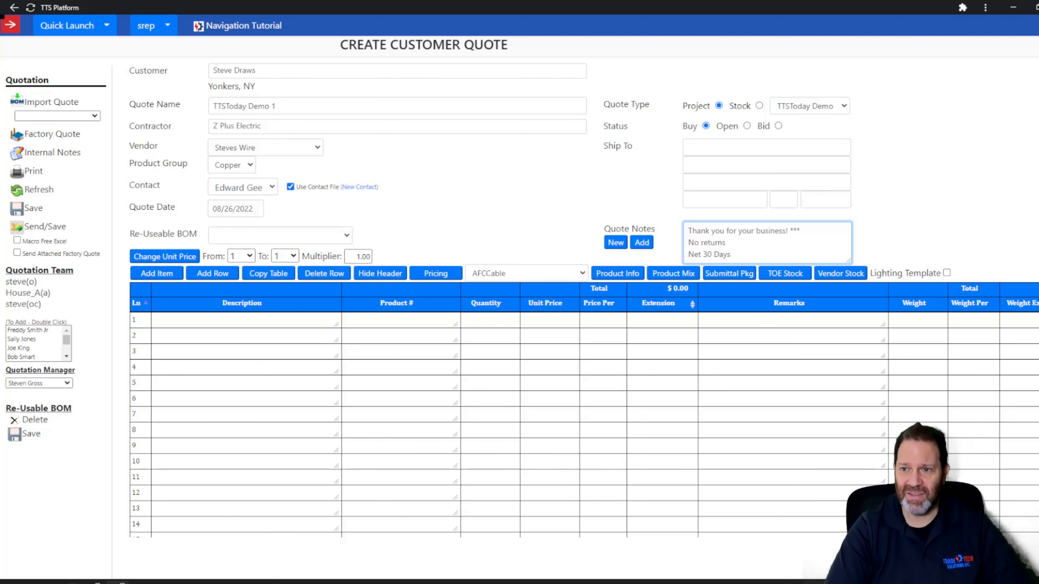
left_click_drag(727, 242, 656, 243)
key("BackSpace")
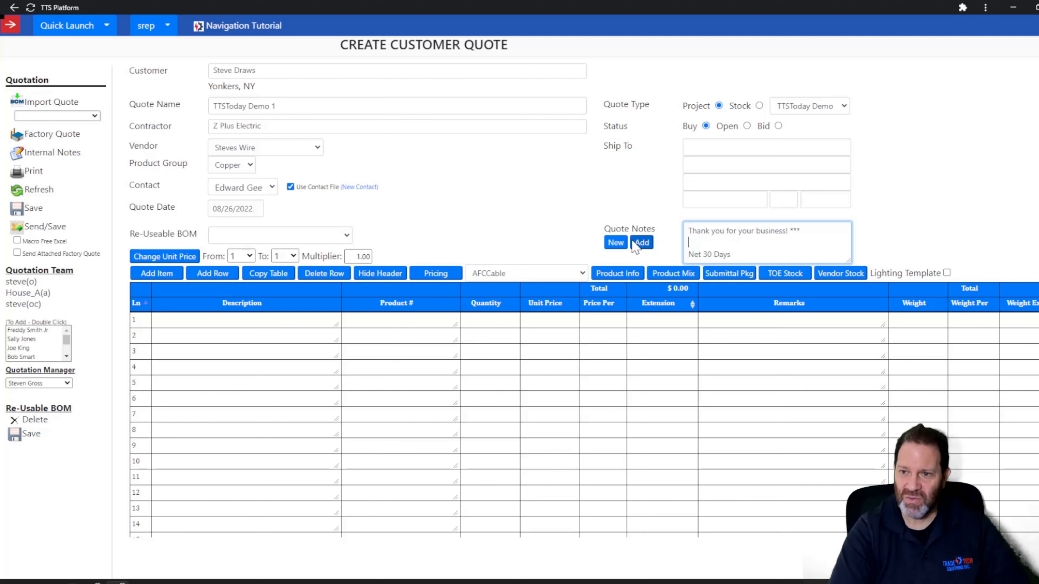
Remove the blank line above "Net 30 Days" in the quote notes and hide the quote header.
key("Delete")
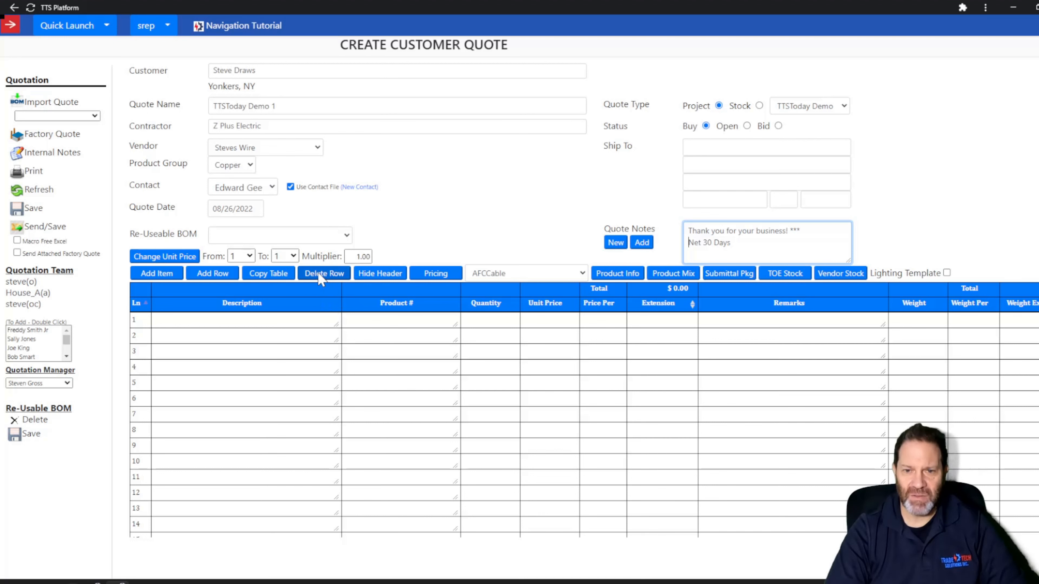
left_click(382, 274)
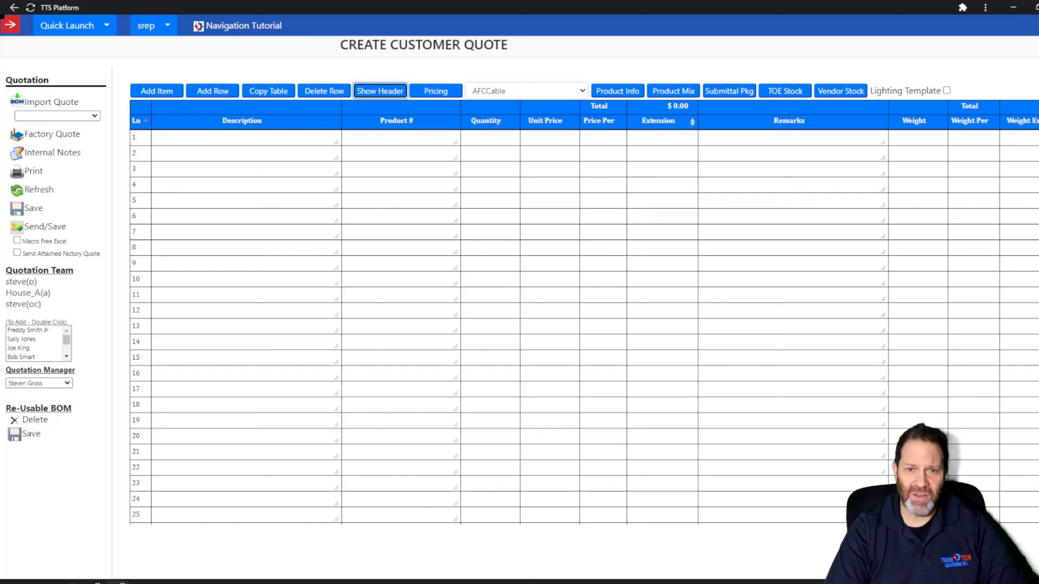
Fill in line 1 of the quote with product number 0200 and the description "PVC Pipe".
left_click(400, 138)
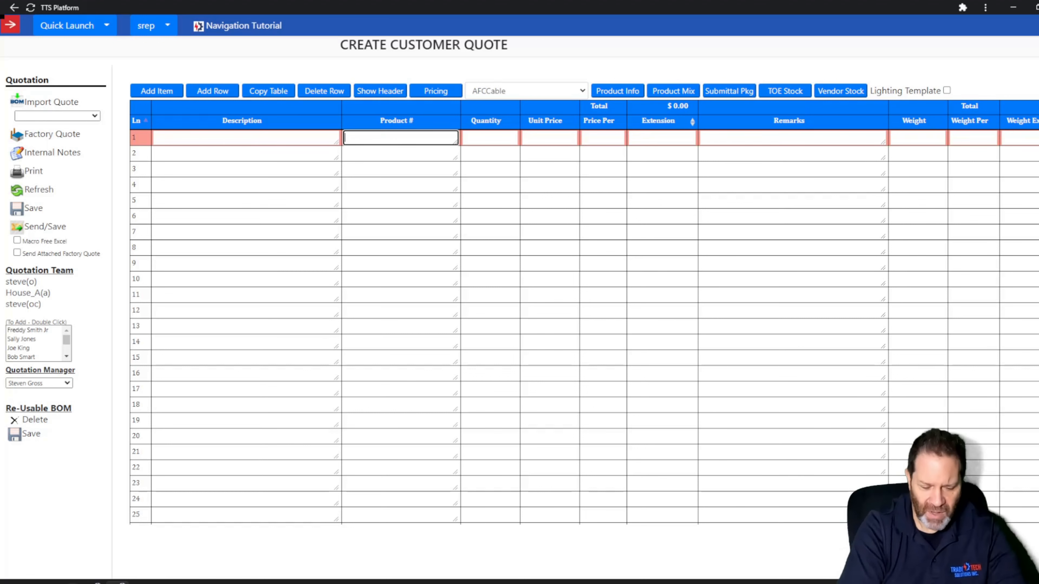
type("0200")
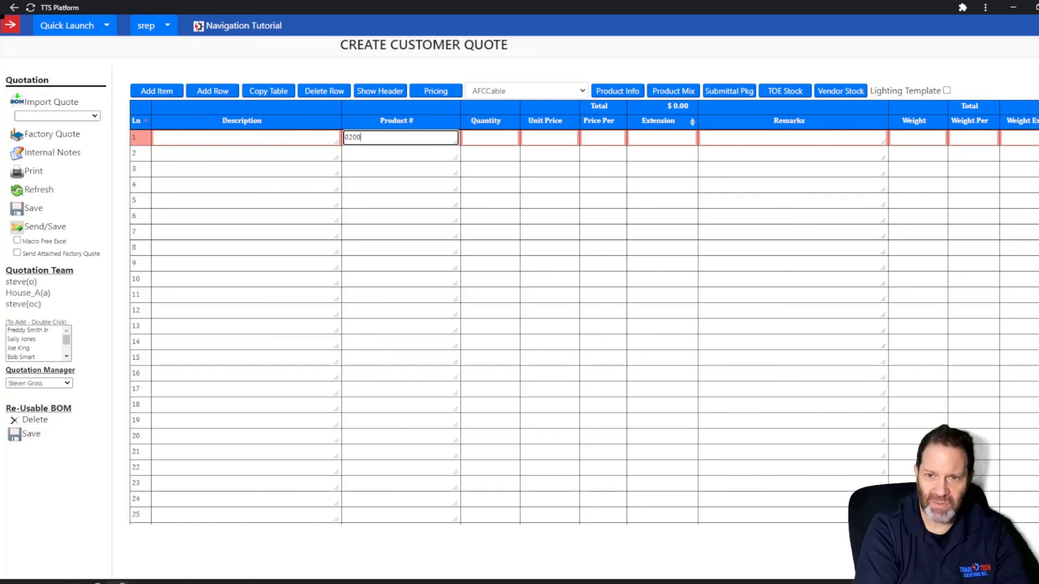
left_click(246, 138)
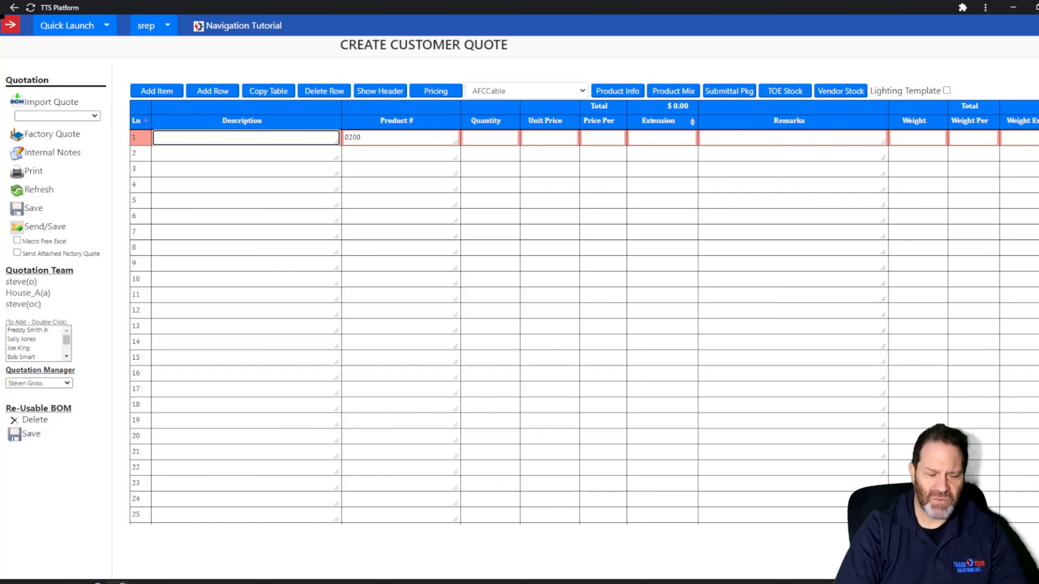
type("OVC")
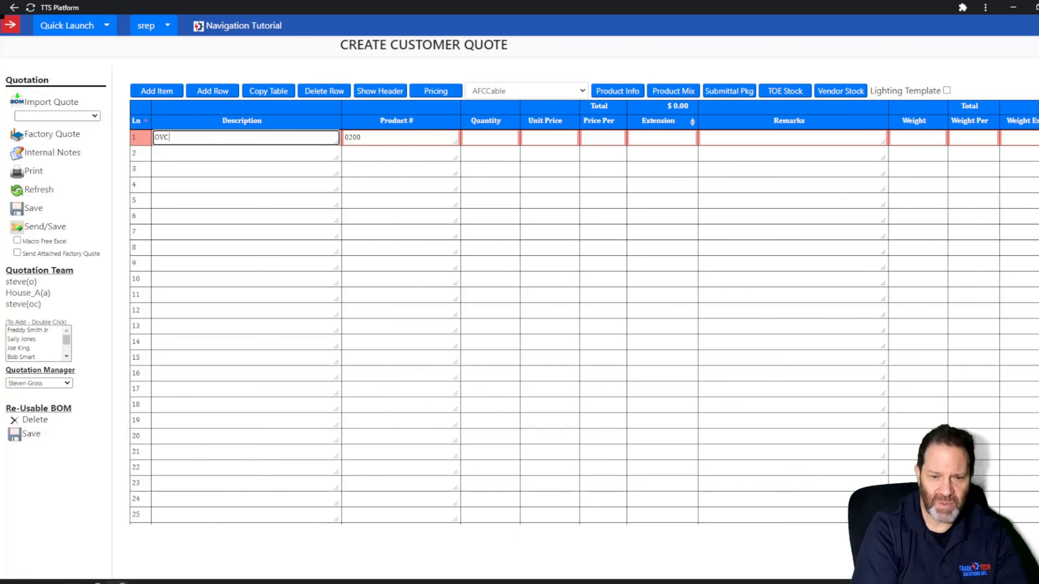
type(" Pip")
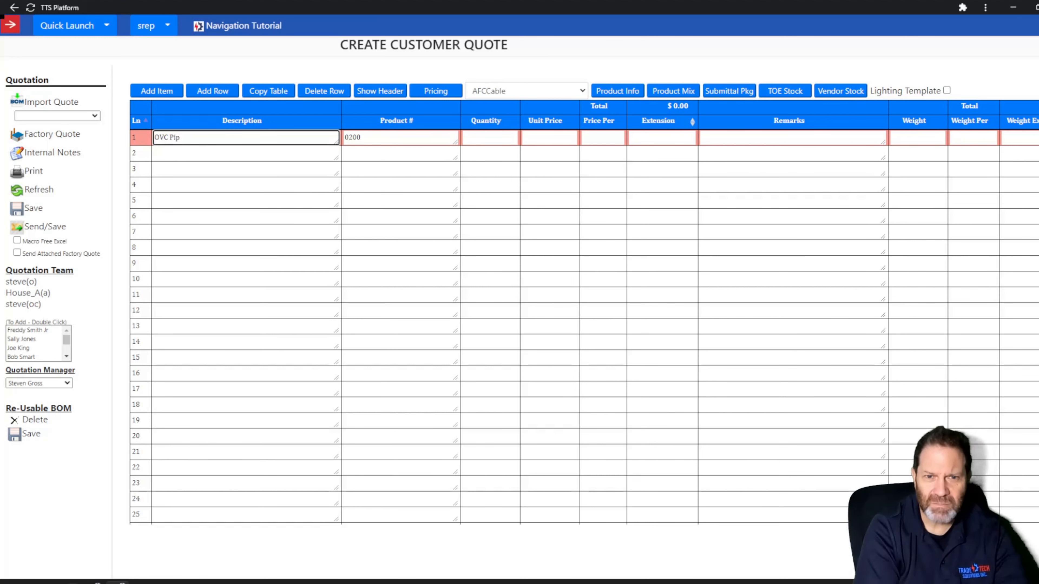
type("e")
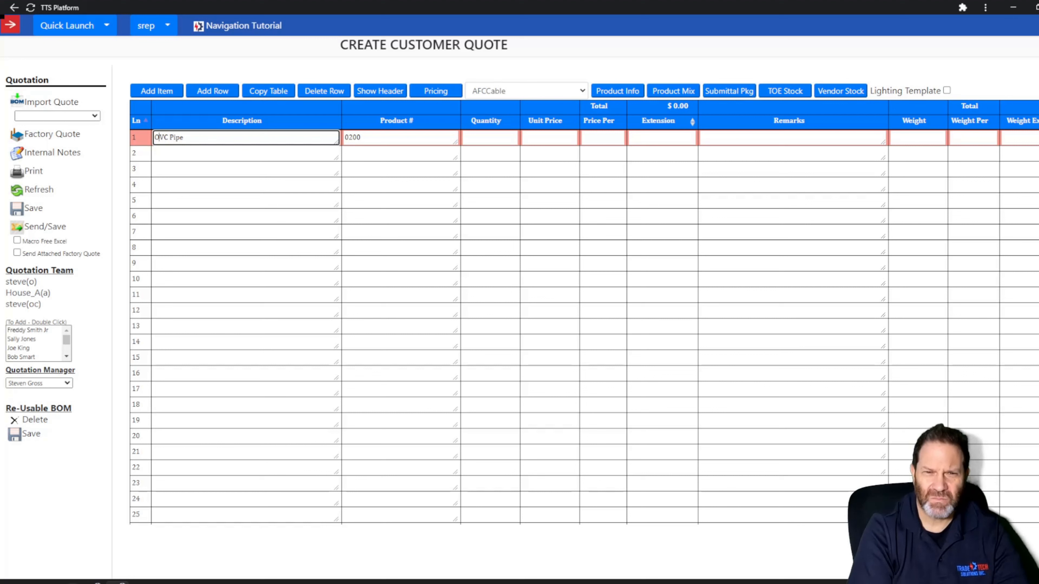
key("BackSpace")
type("P")
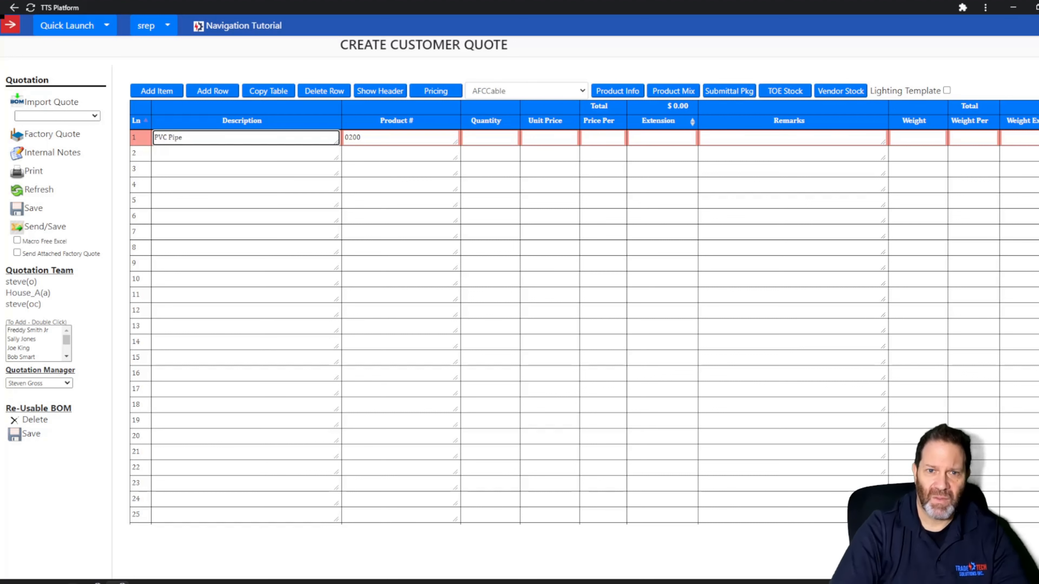
Set the PVC Pipe line's quantity to 50 and its unit price to $25.00 per EA.
left_click(489, 138)
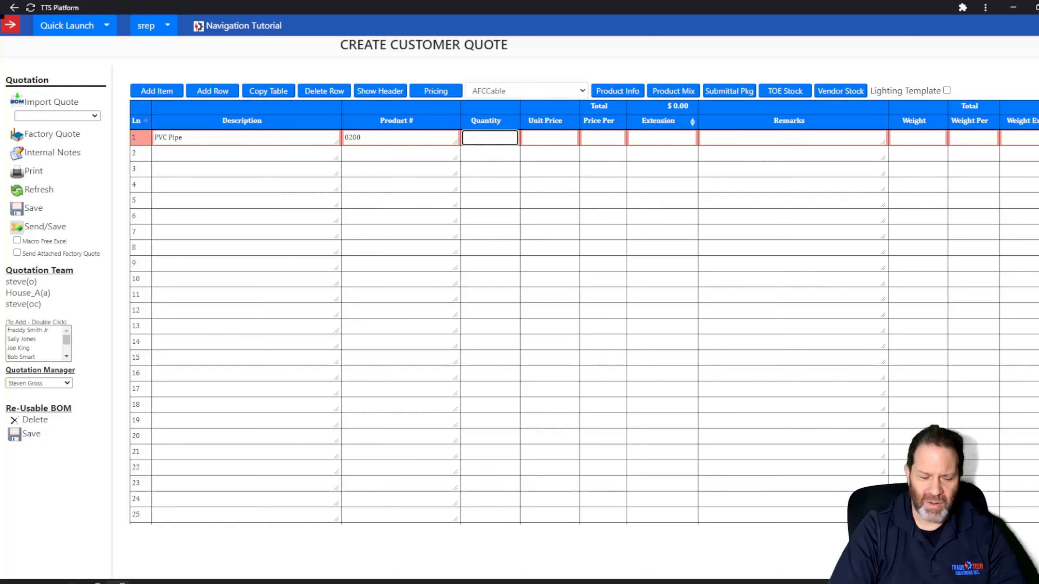
type("50")
key("Tab")
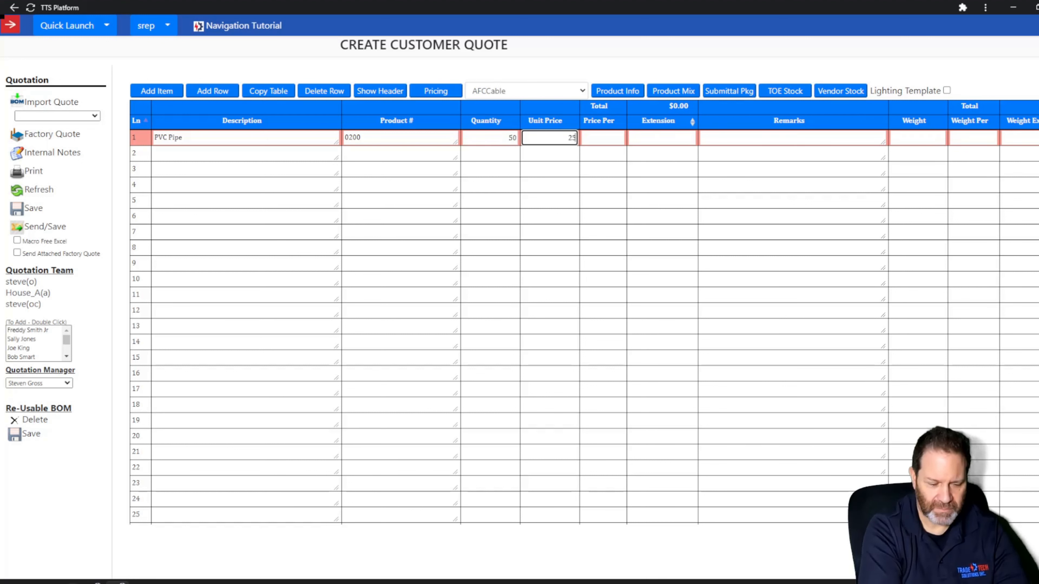
key("Tab")
type("EA")
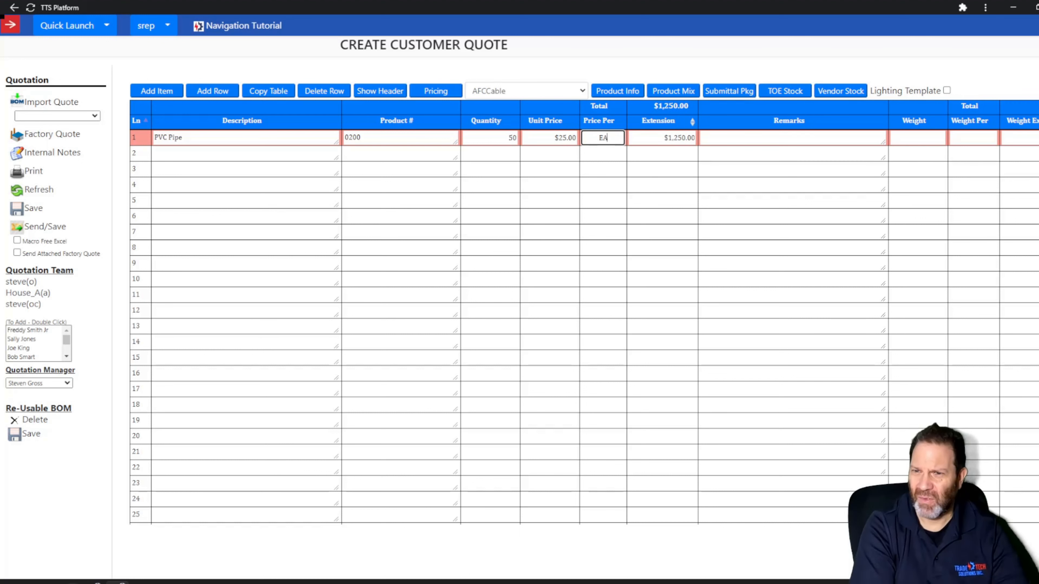
key("Tab")
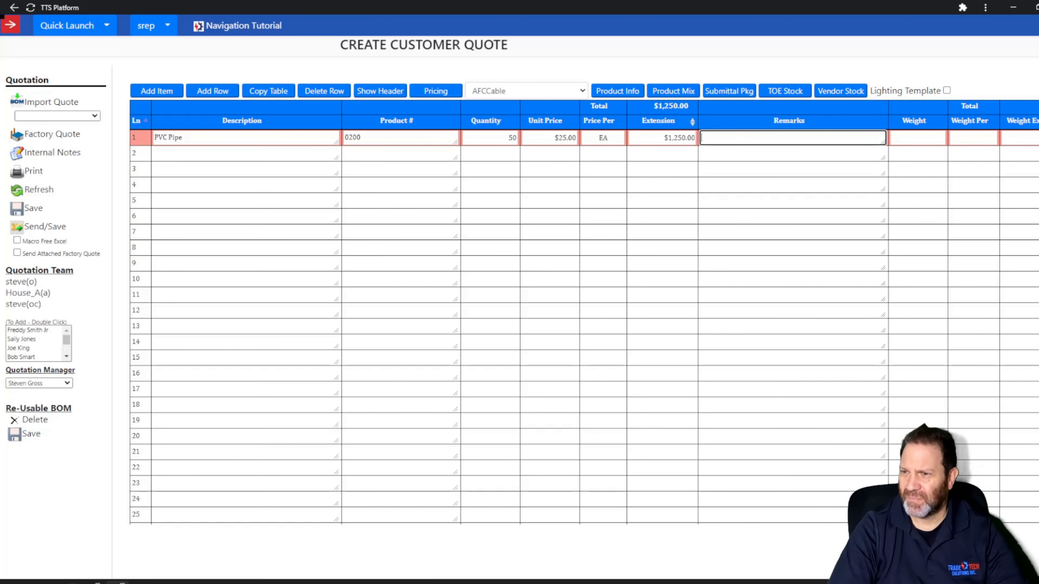
Leave the PVC Pipe line's remarks empty and set its weight to 1 per EA.
key("Tab")
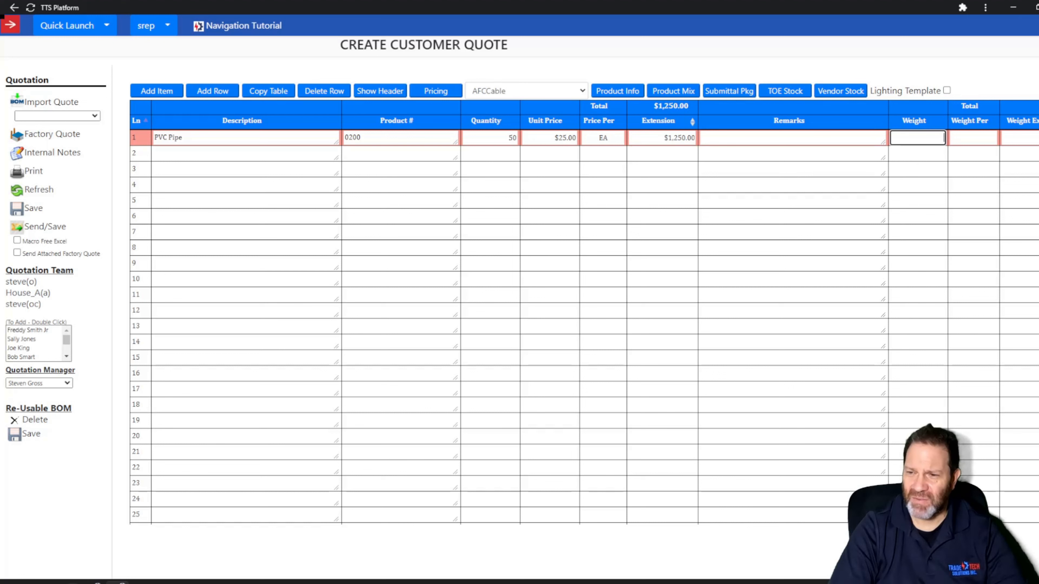
type("1")
key("Tab")
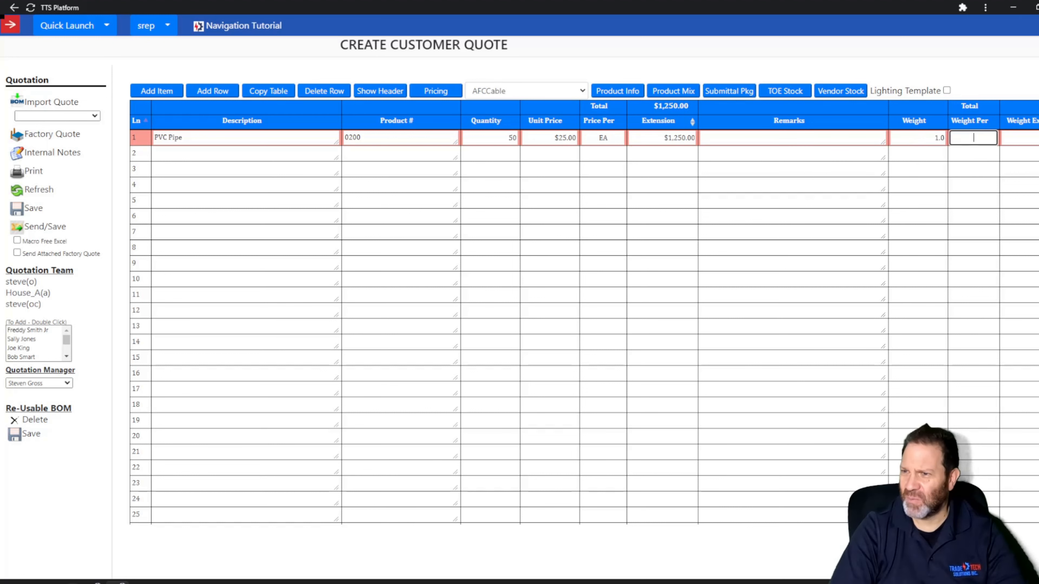
type("EA")
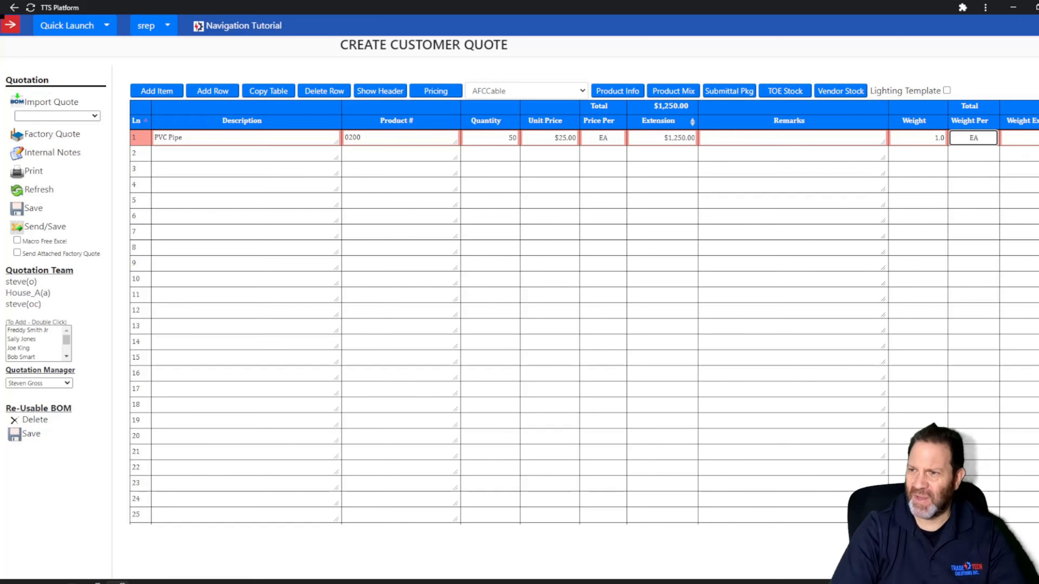
key("Tab")
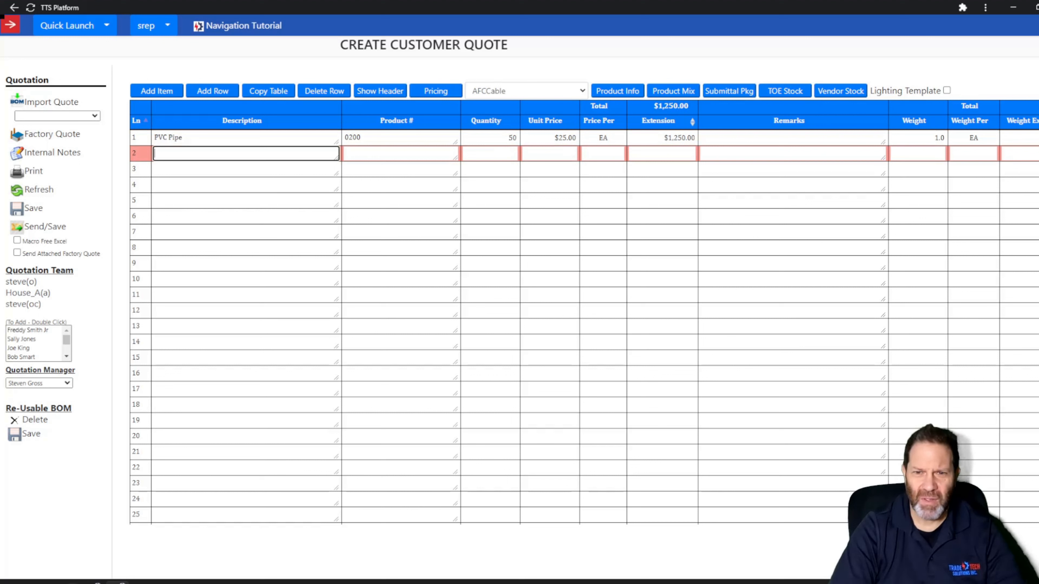
Fill in line 2 of the quote with product number 0300 and the description "Copper Pipe".
key("Tab")
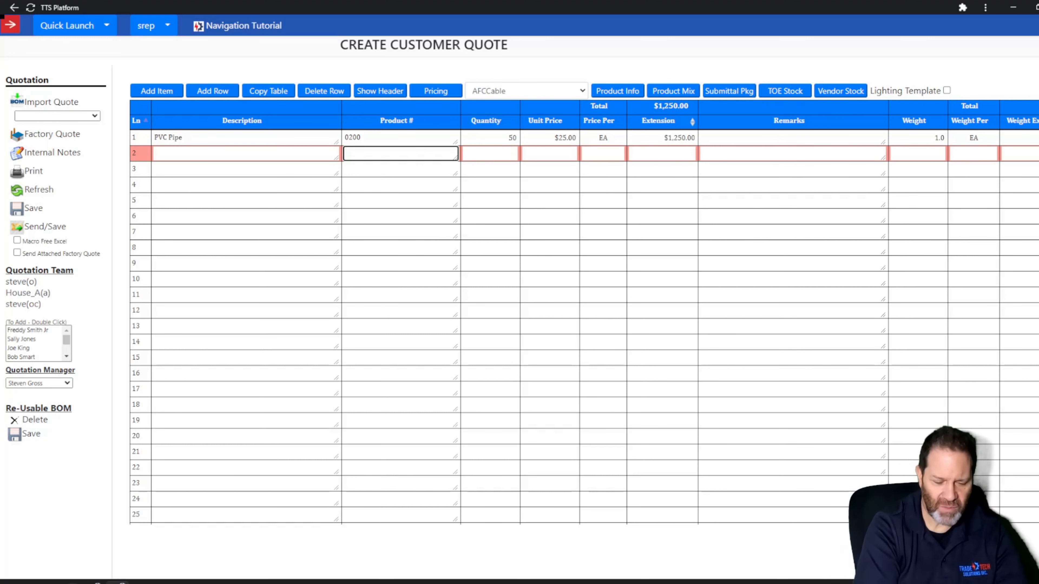
type("039")
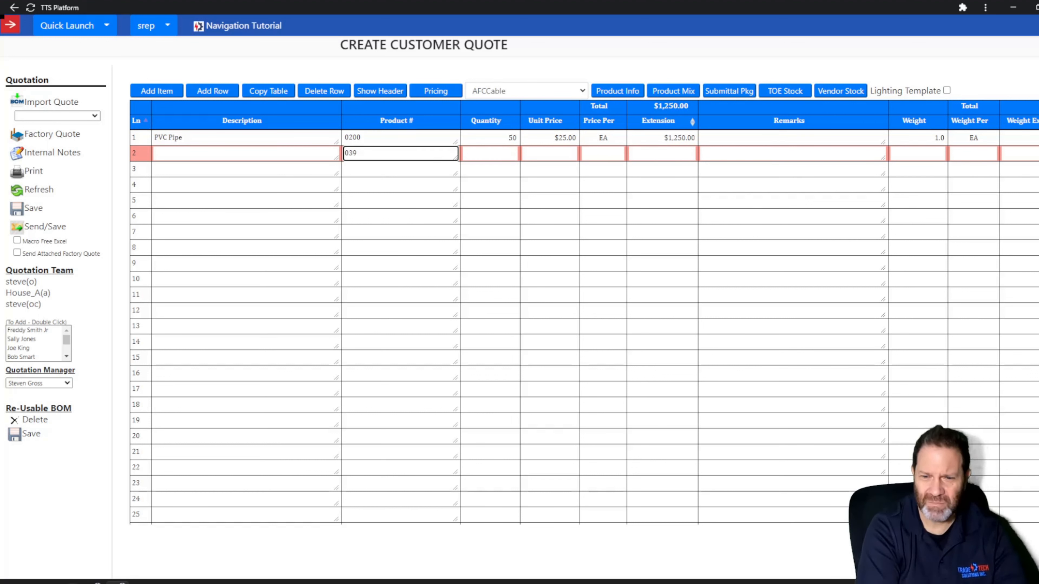
key("BackSpace")
type("00")
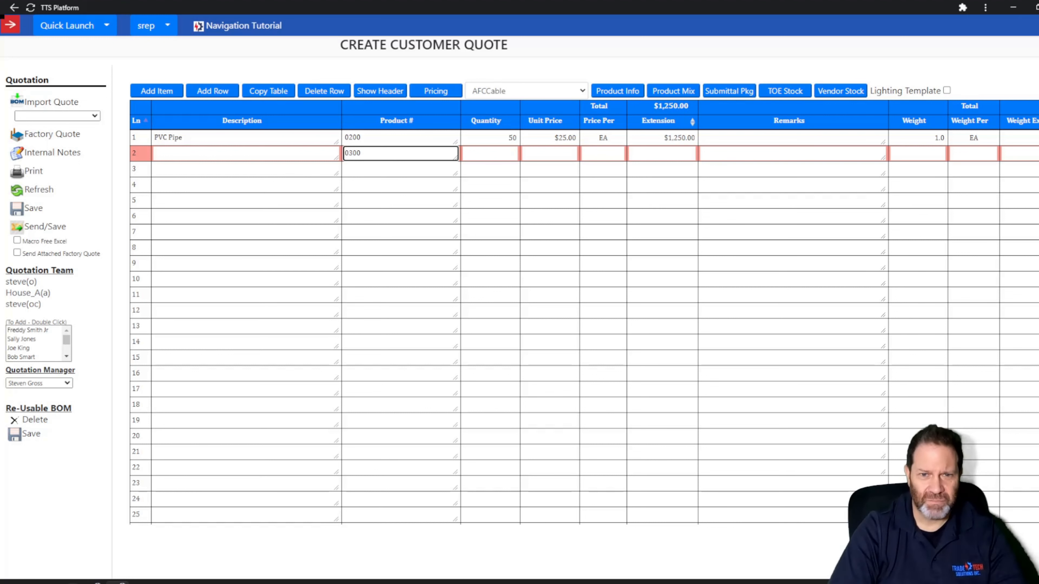
key("shift+Tab")
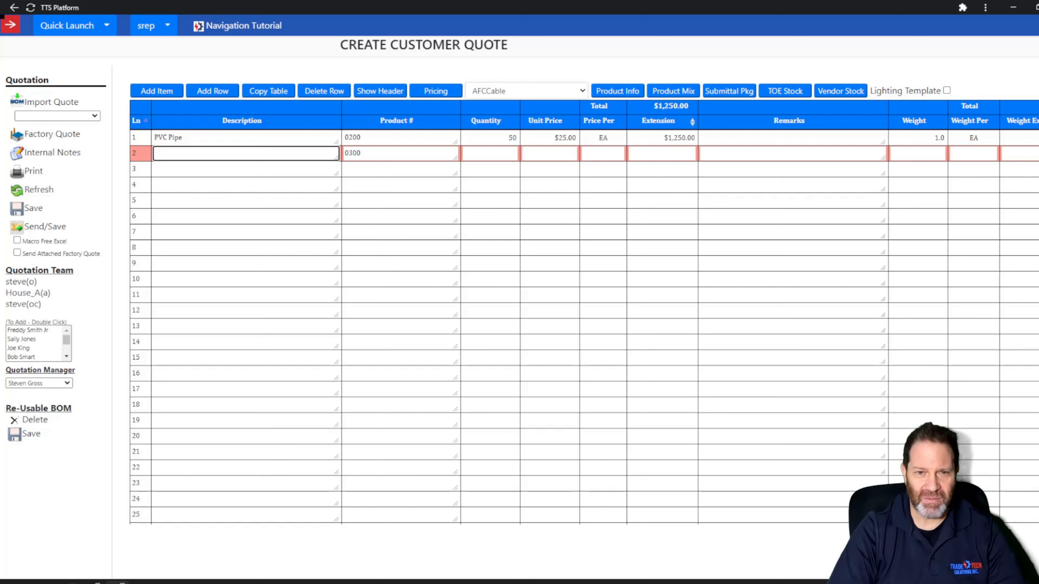
type("Cop")
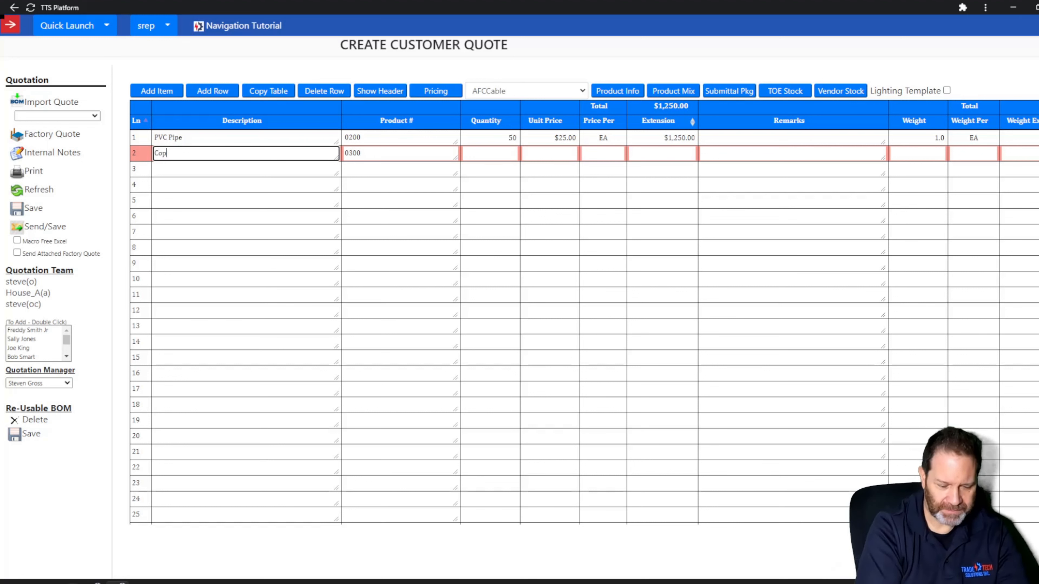
type("per Pipe")
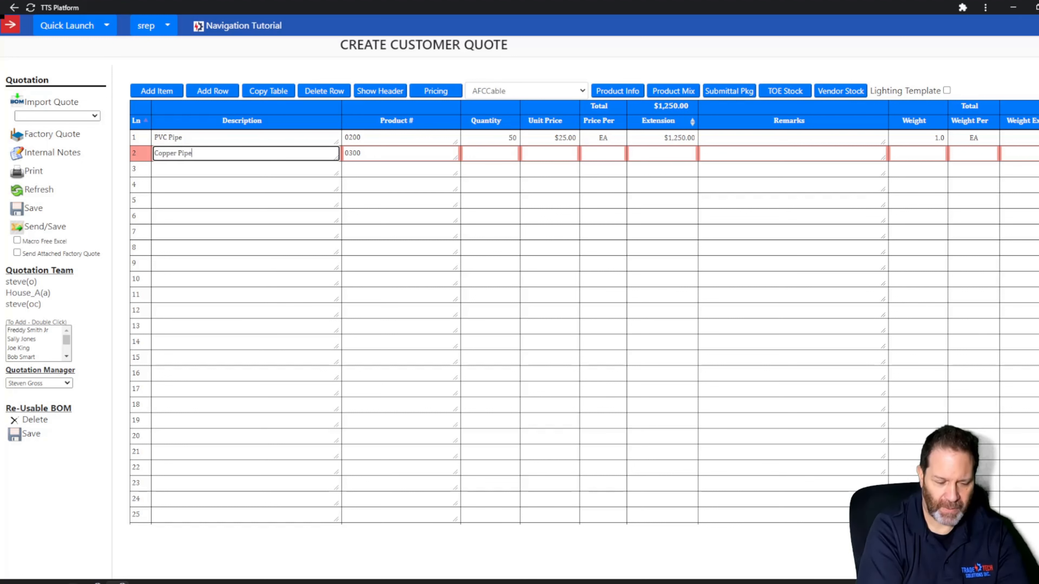
Set the Copper Pipe line's quantity to 25 and its unit price to $15.00 per FT.
left_click(493, 154)
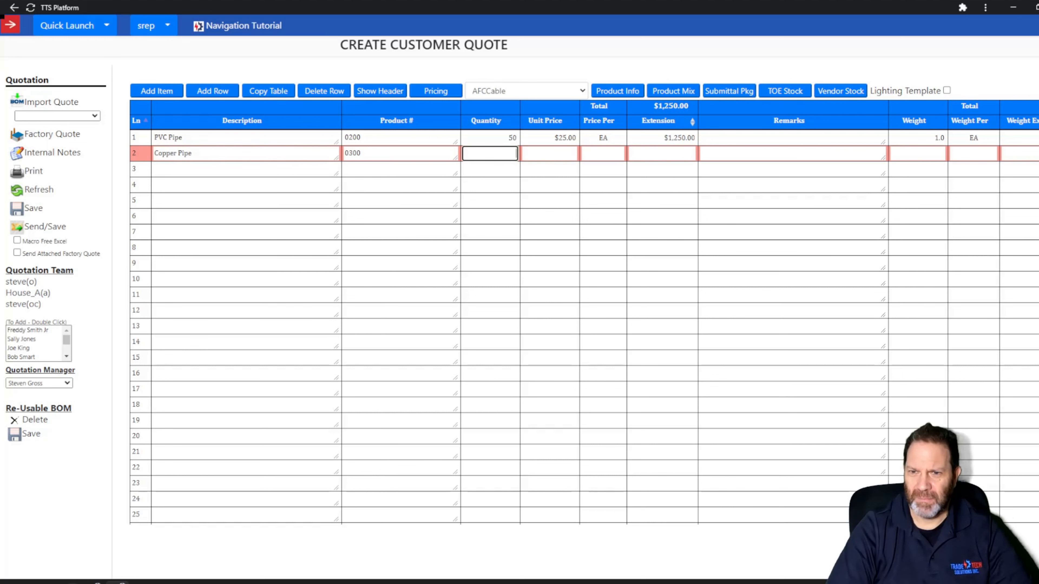
type("25")
key("Tab")
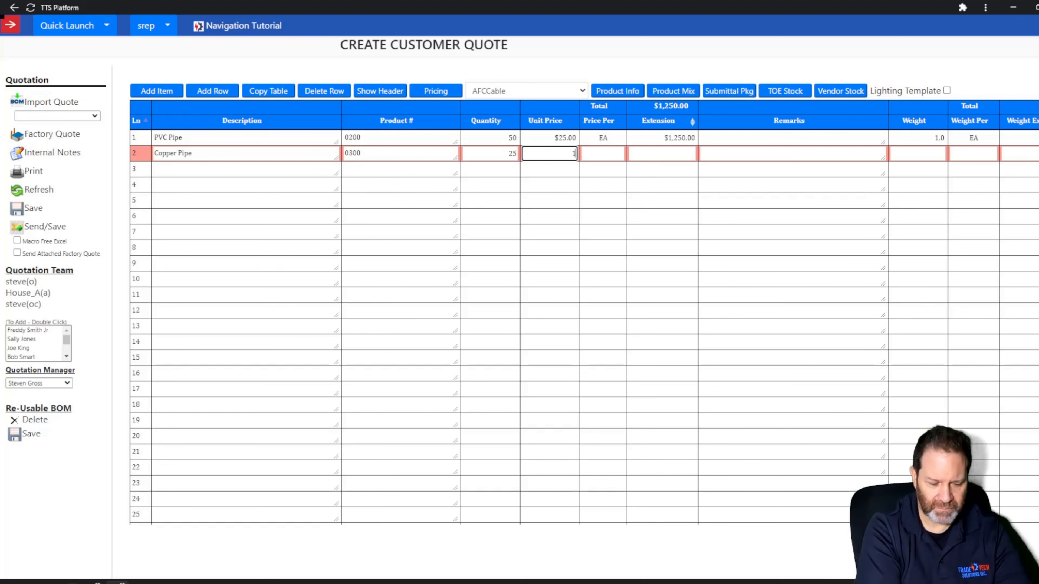
key("Tab")
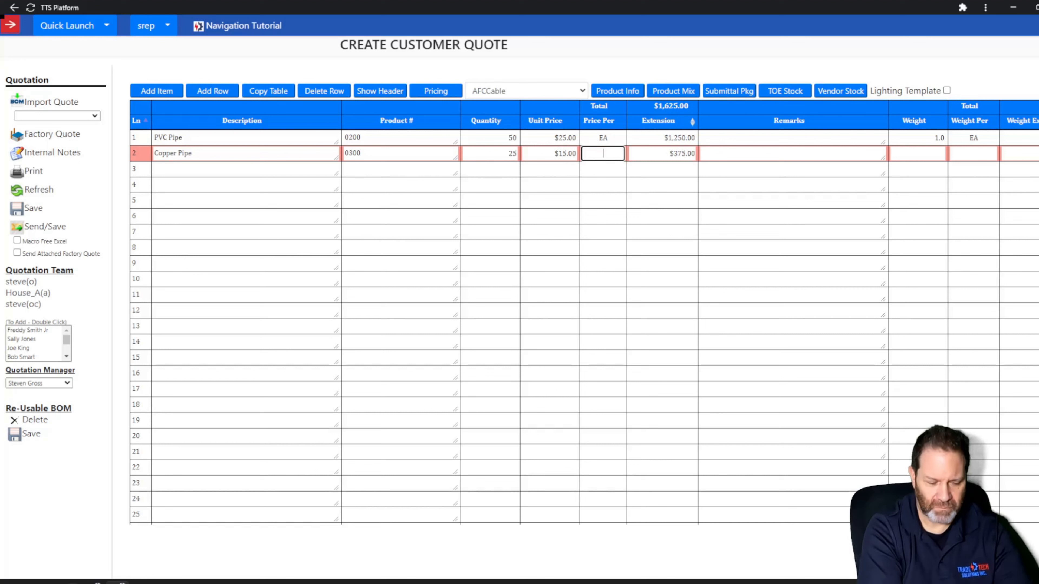
type("FT")
key("Tab")
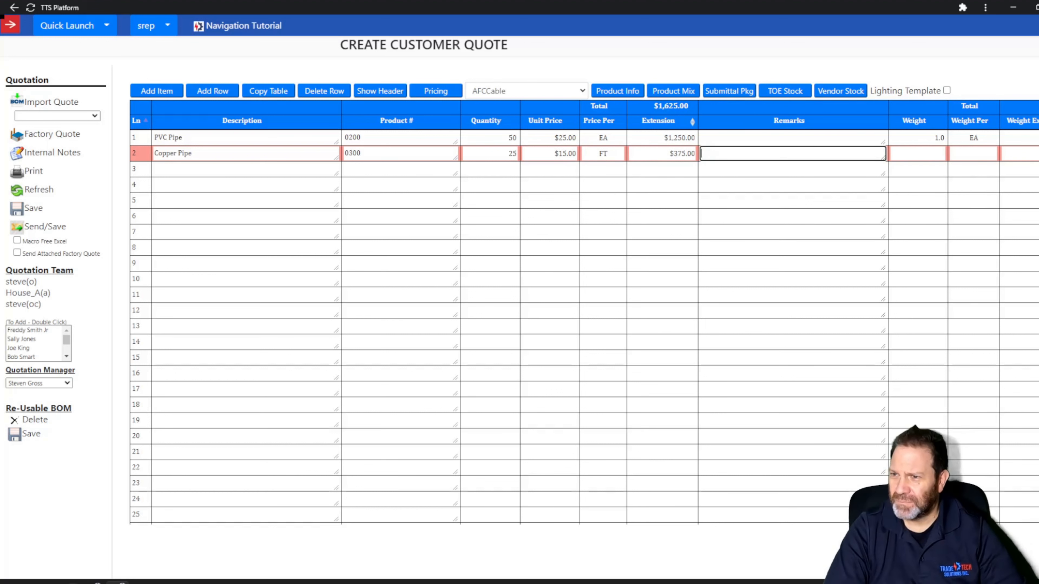
Set the Copper Pipe line's weight to 2 per FT and show the quote header again.
key("Tab")
type("1")
key("Tab")
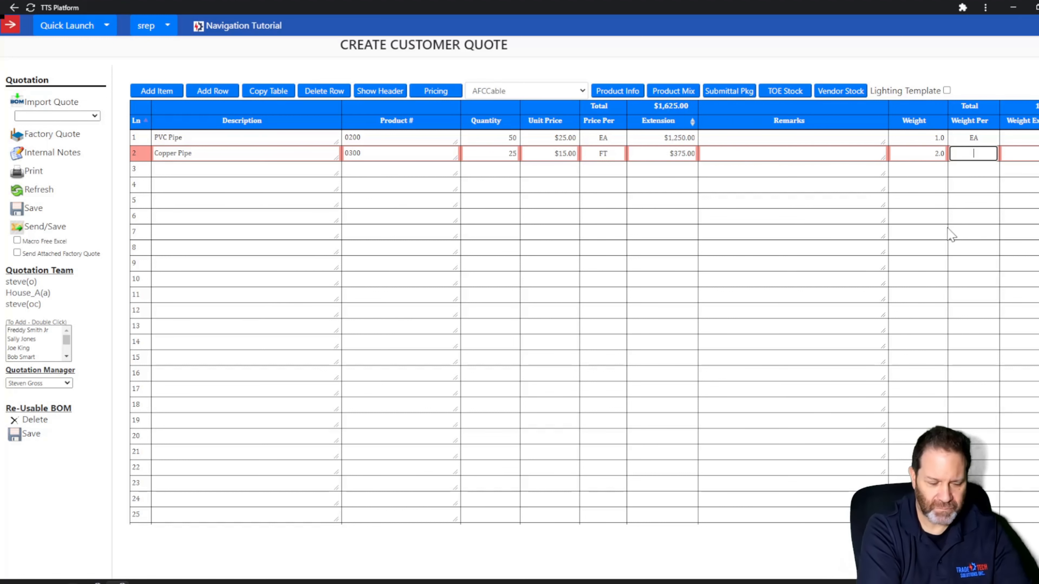
type("FT")
key("Tab")
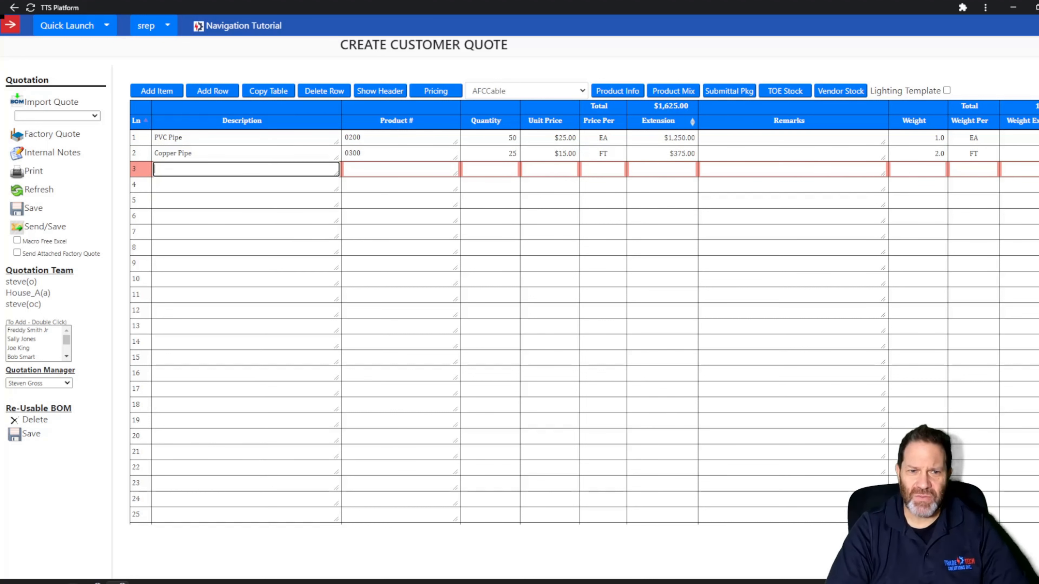
left_click(385, 91)
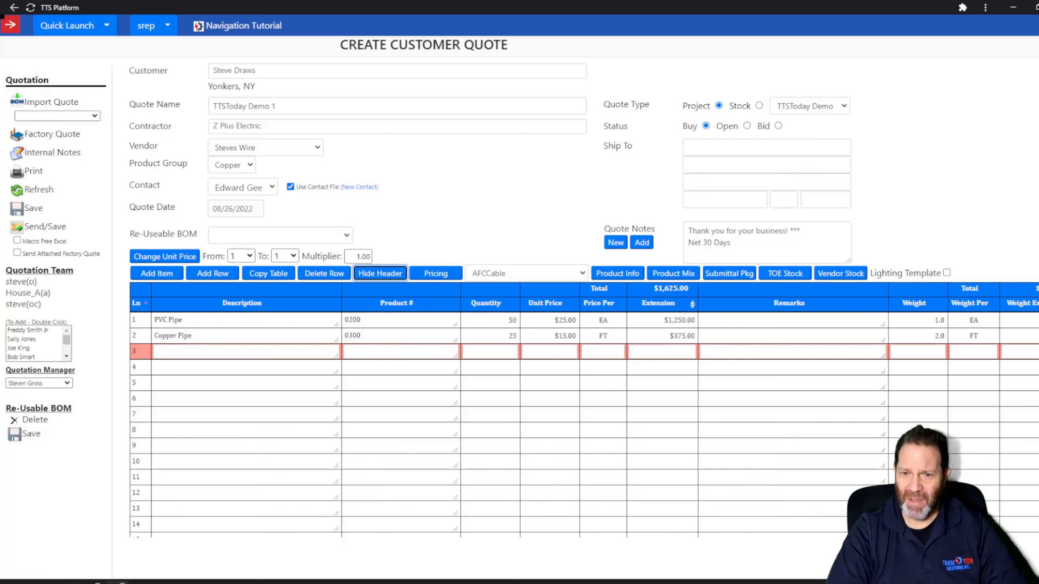
Review the product information for product 0200 and open the quote's product mix data.
left_click(409, 335)
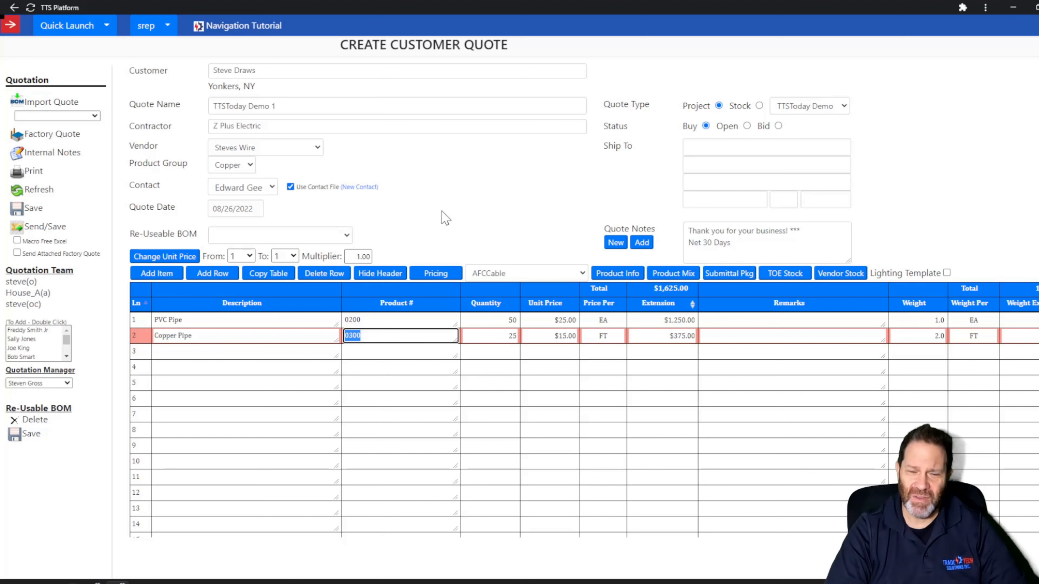
left_click(601, 277)
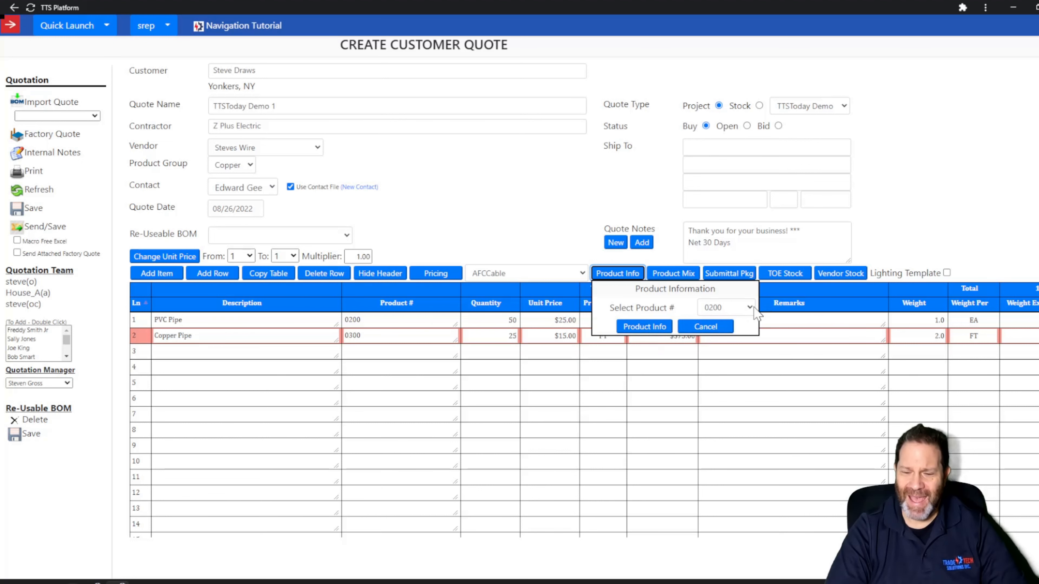
left_click(644, 327)
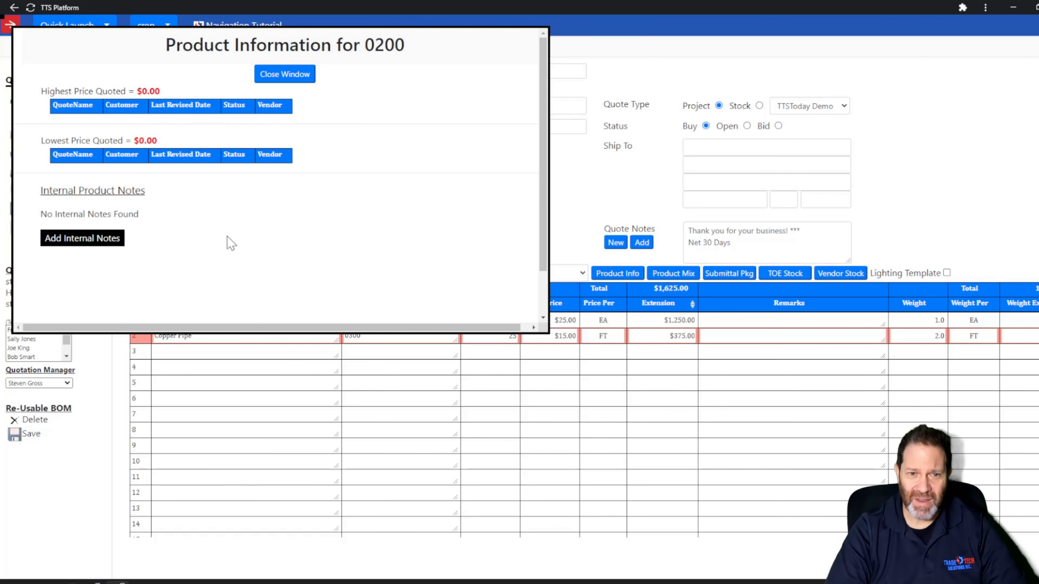
left_click(278, 77)
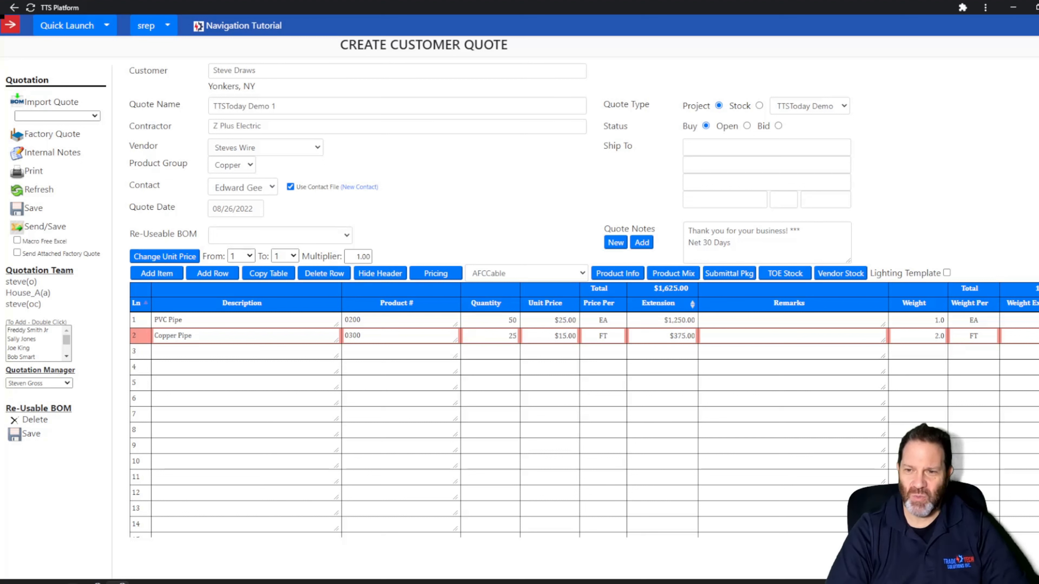
left_click(679, 280)
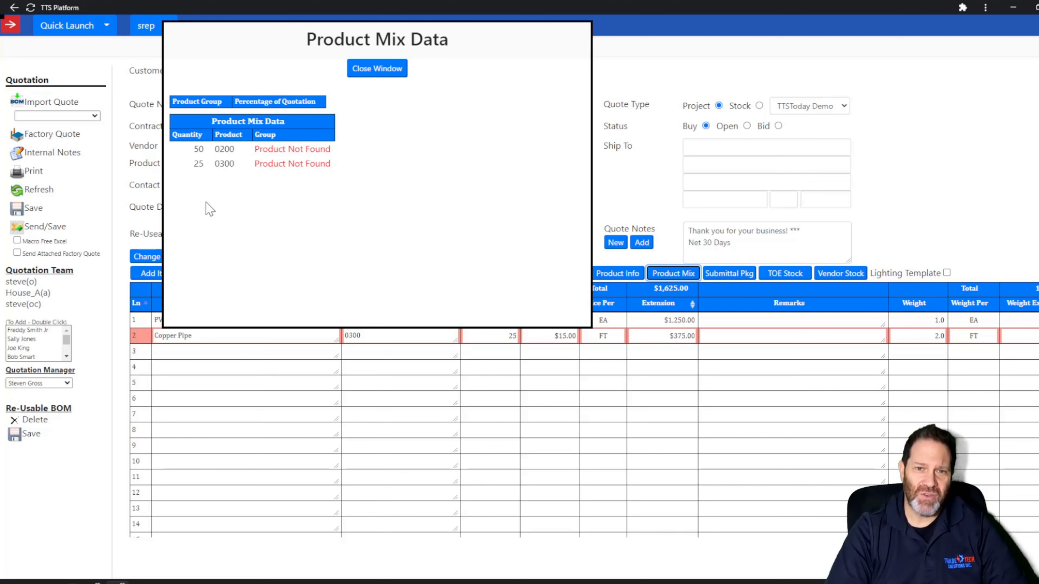
Close the product mix data and review the quote's product submittal package down to its product information section.
left_click(376, 72)
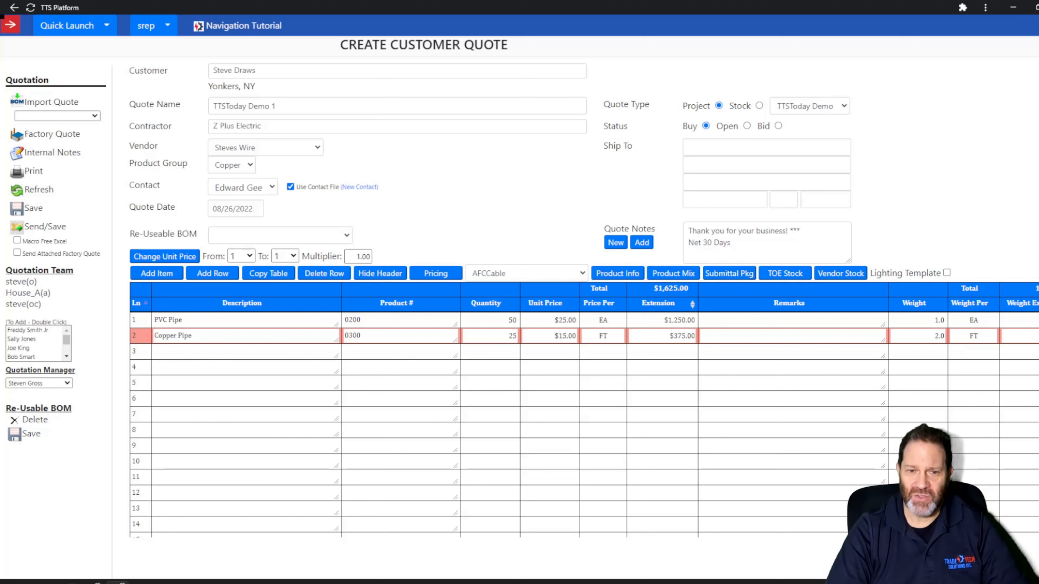
left_click(743, 275)
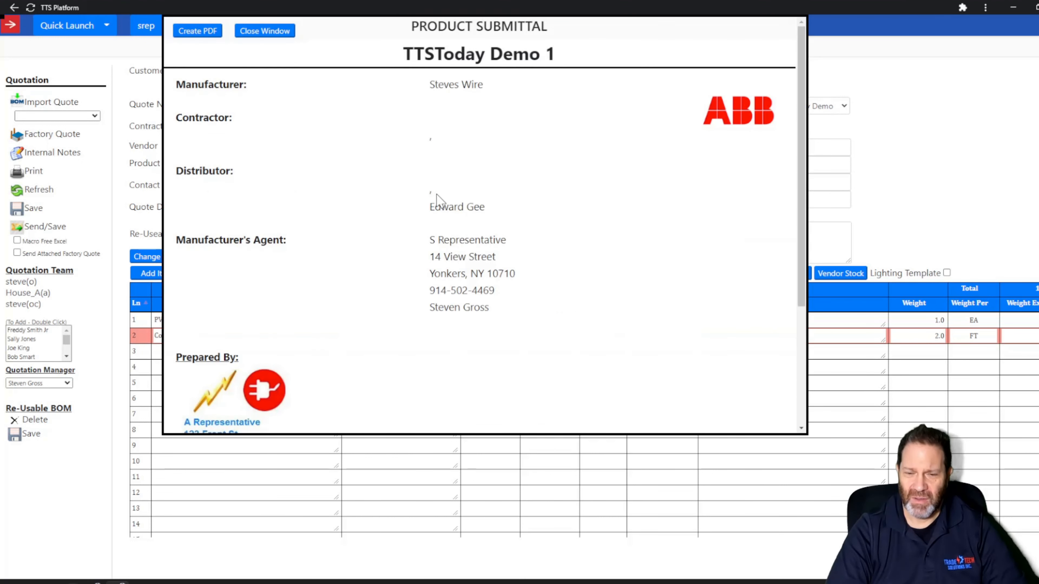
scroll(383, 278, "down", 1)
scroll(382, 278, "down", 4)
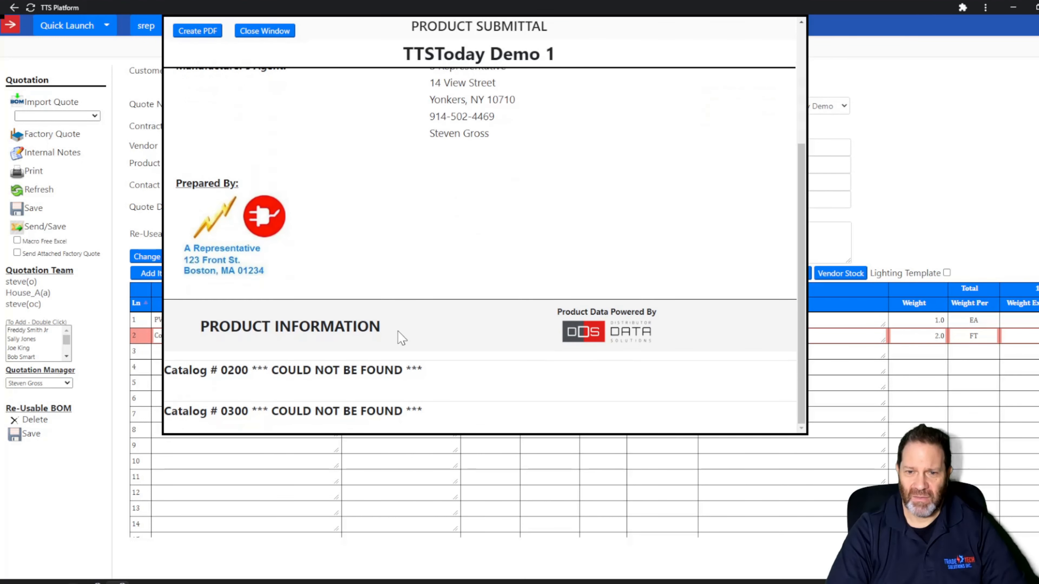
left_click(266, 32)
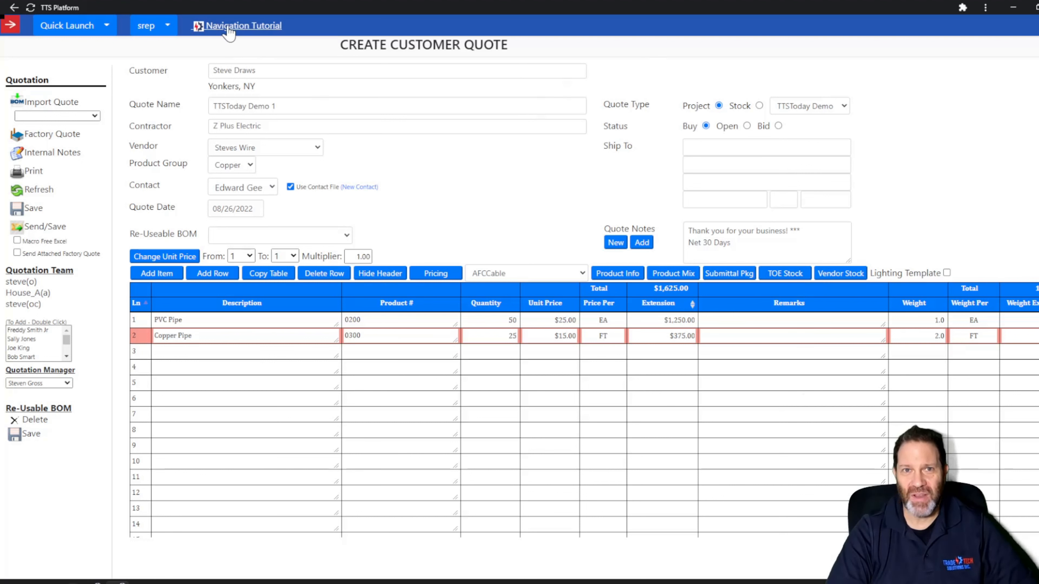
Run a TOE inventory check for vendor Kodiac Industries in the Main warehouse and add the resulting stock remarks to the quote.
left_click(784, 274)
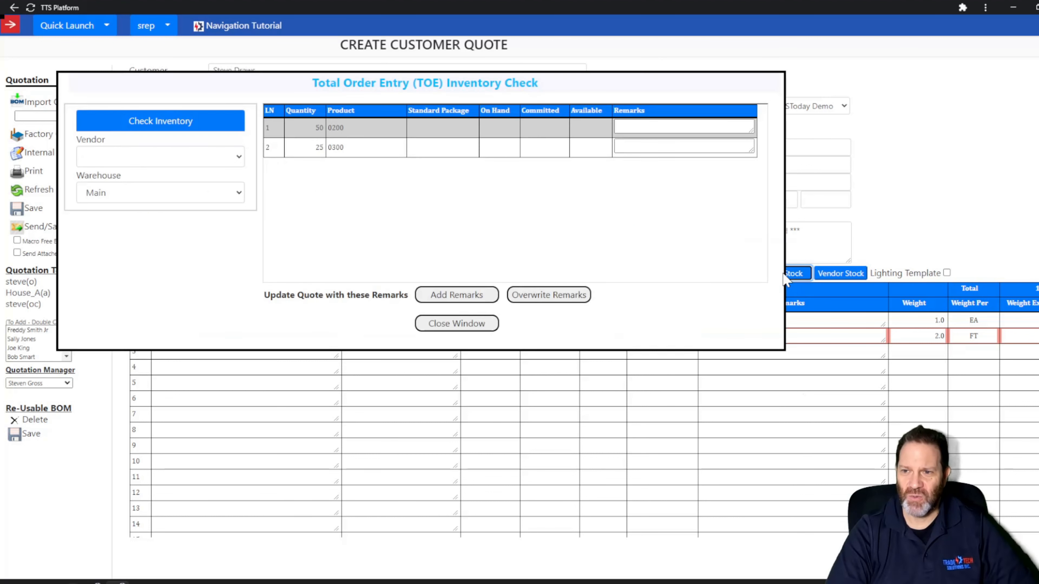
left_click(241, 157)
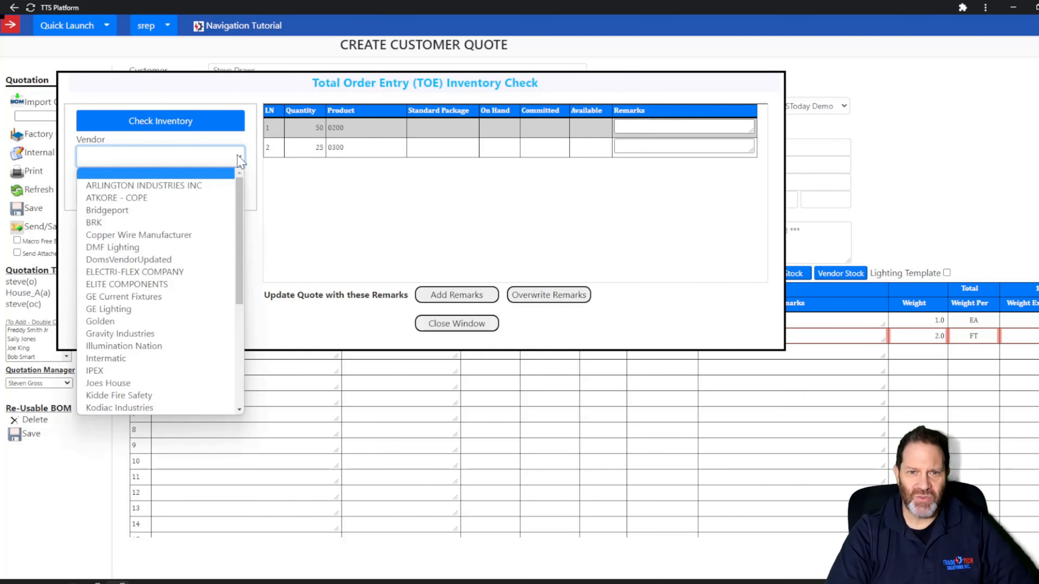
scroll(135, 385, "down", 1)
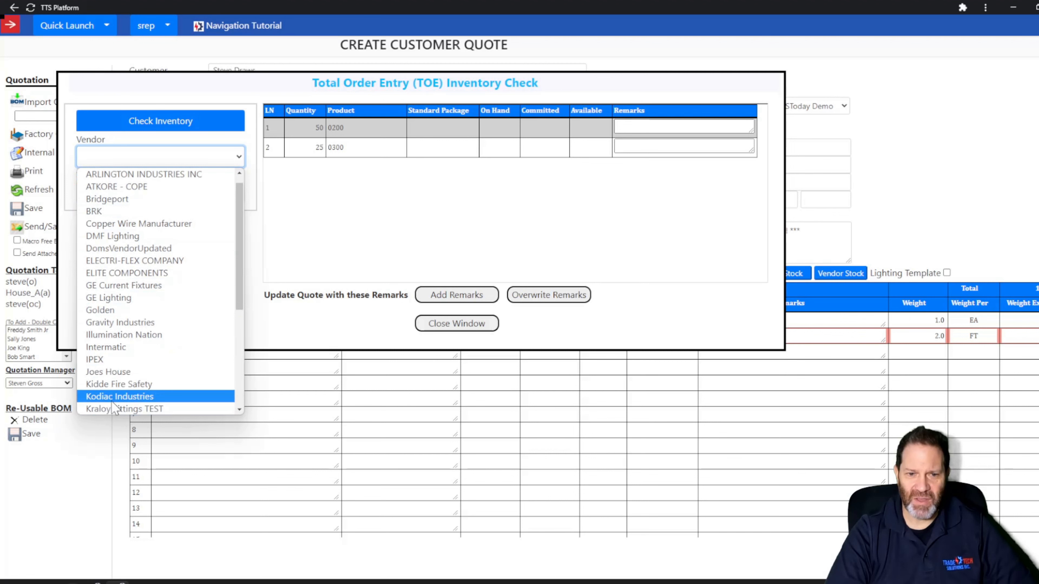
left_click(115, 396)
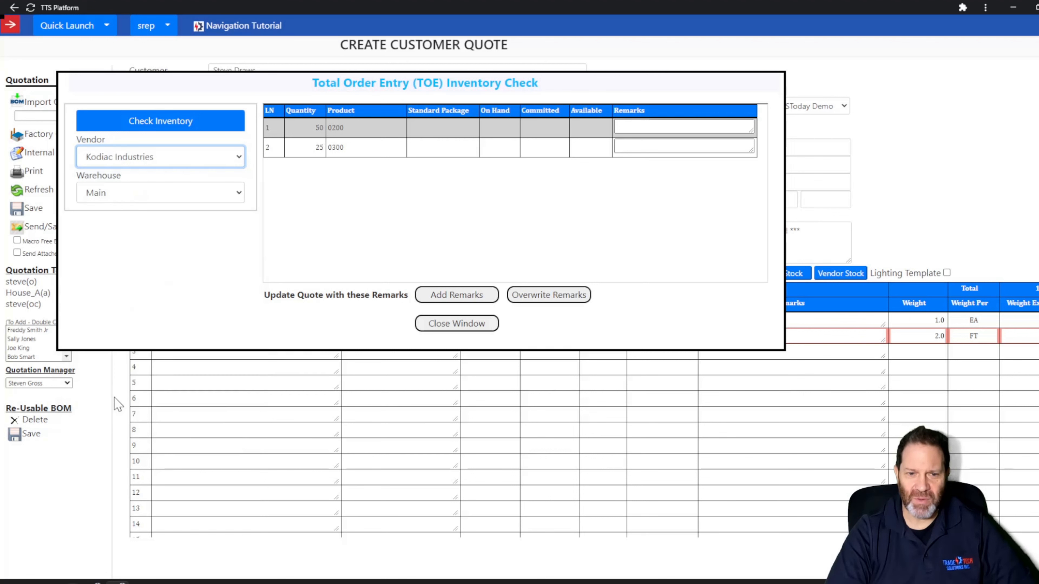
left_click(168, 125)
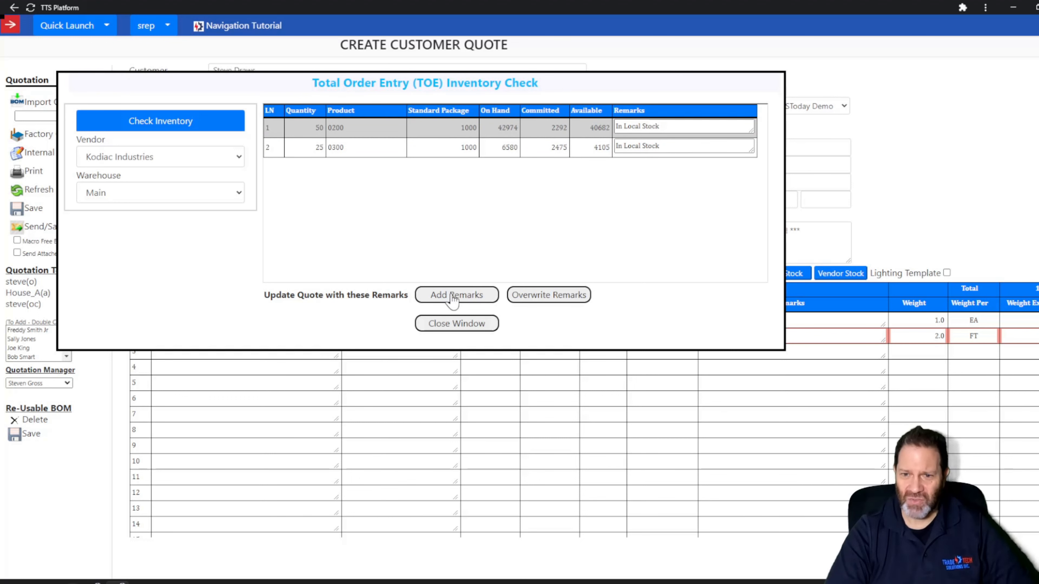
left_click(458, 326)
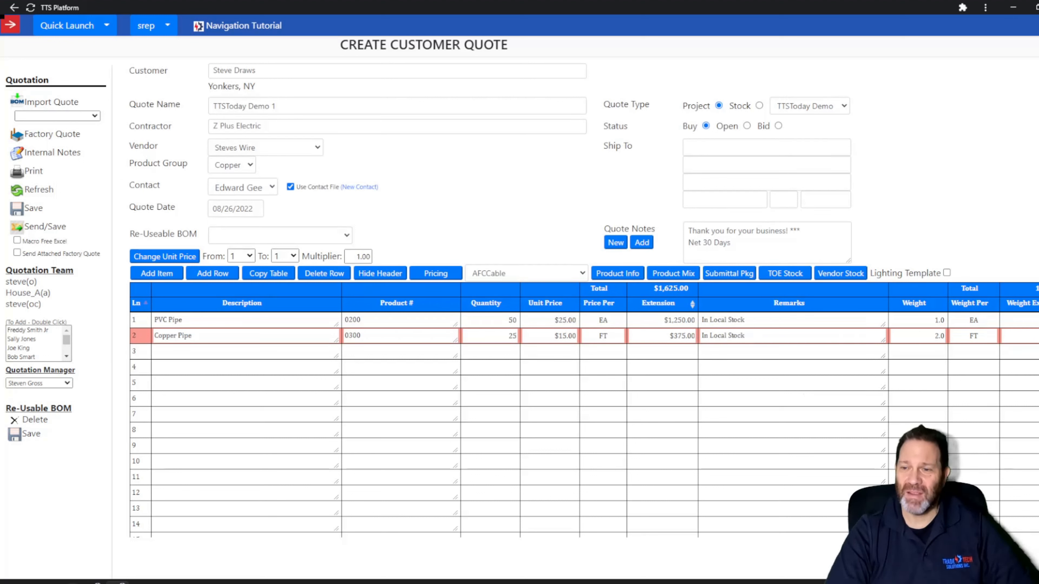
Append "6000 Avail." to the "In Local Stock" remark on the PVC Pipe line.
left_click(702, 320)
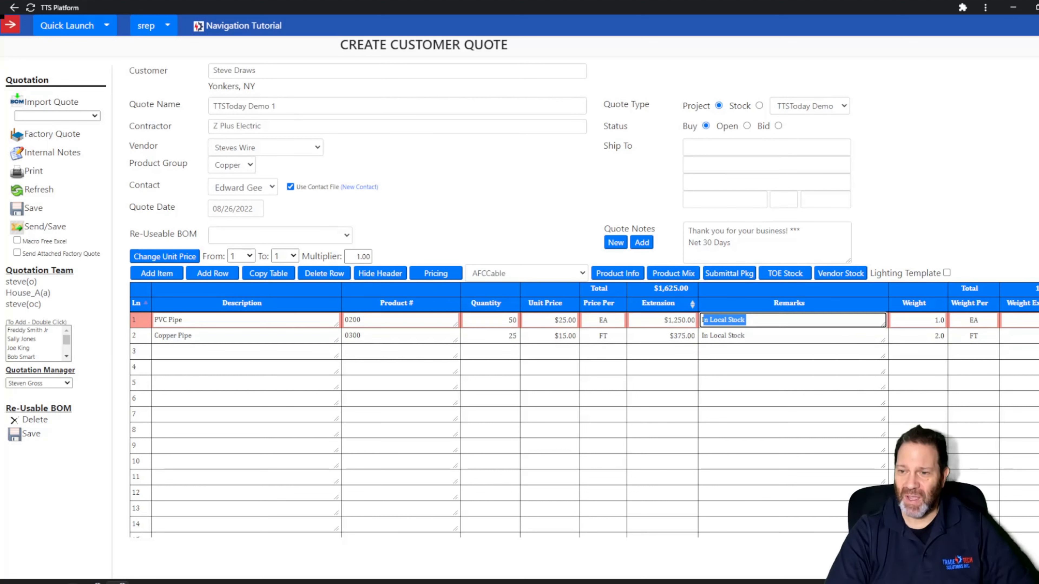
left_click(702, 339)
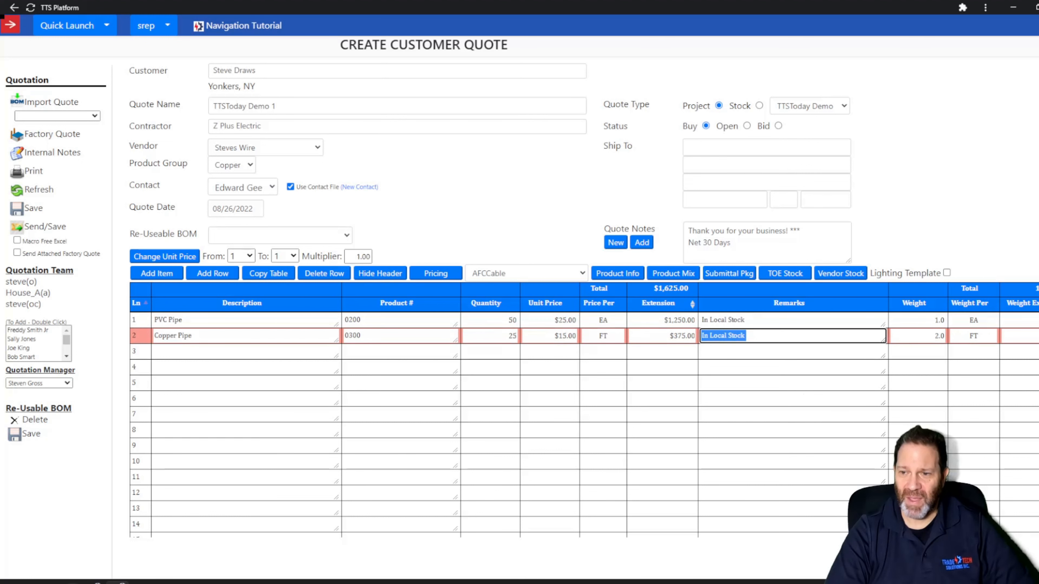
key("Up")
key("End")
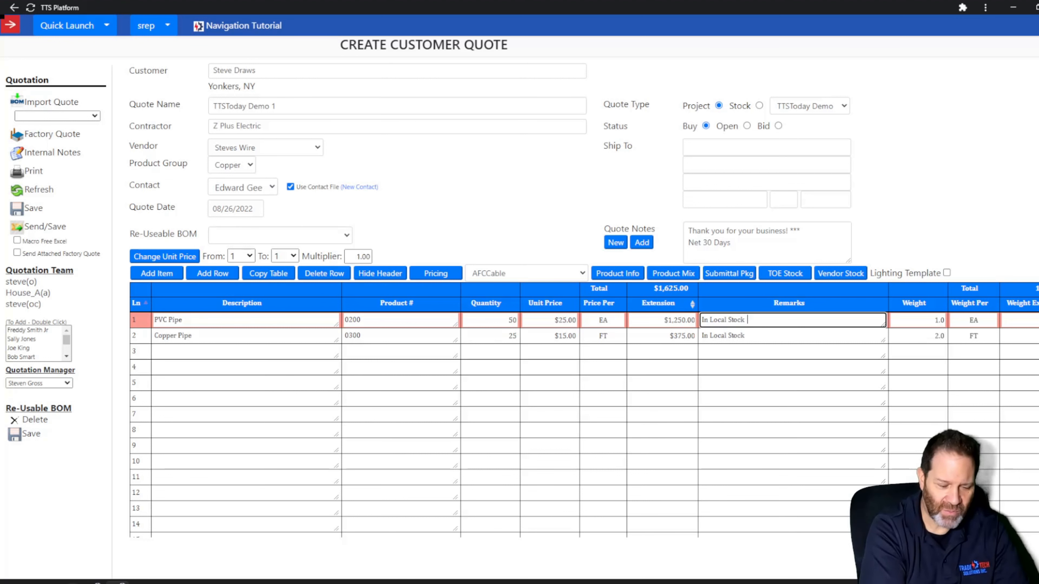
type("^000")
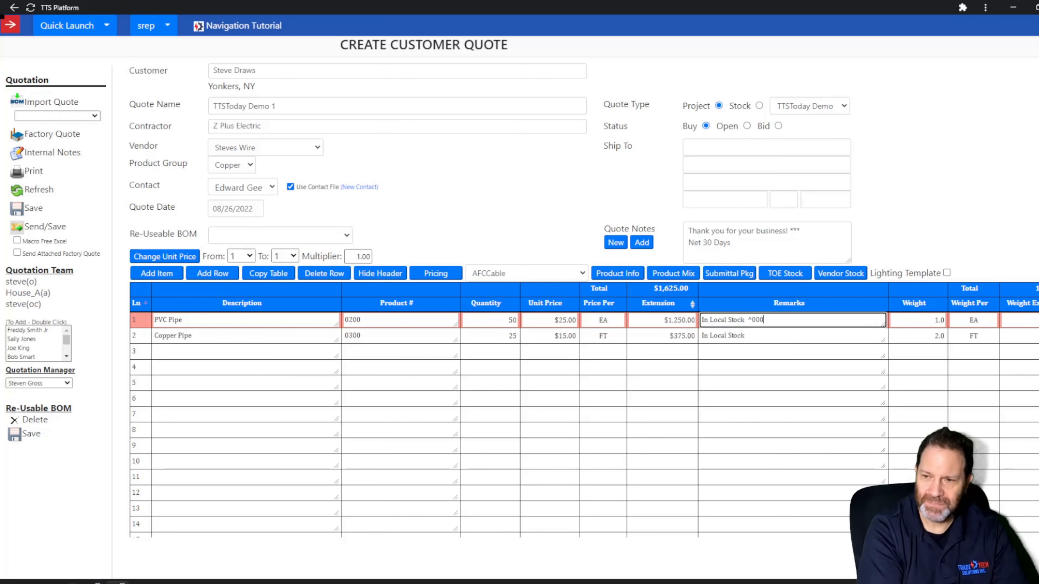
key("BackSpace")
key("BackSpace")
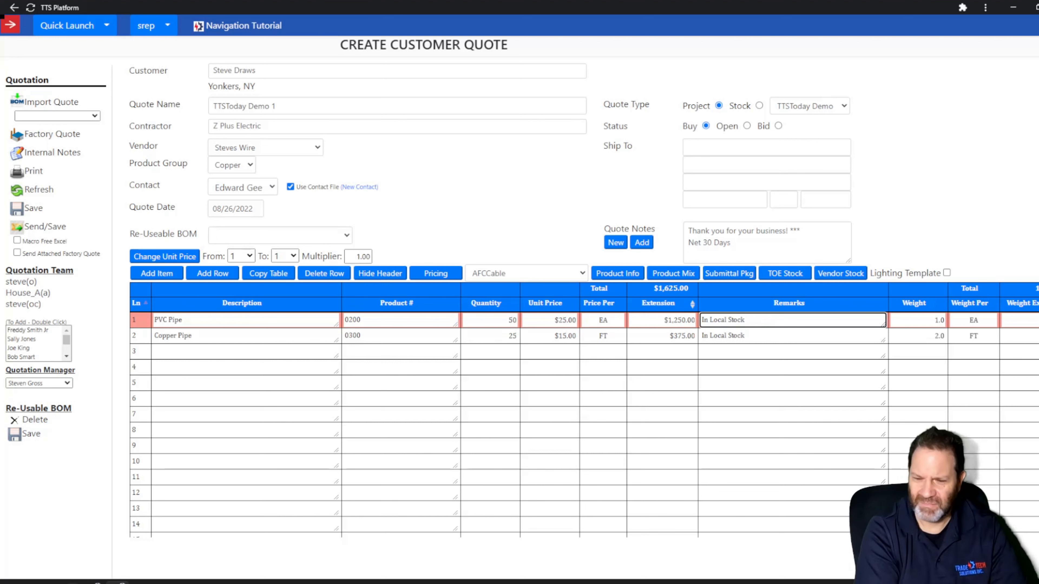
type("600")
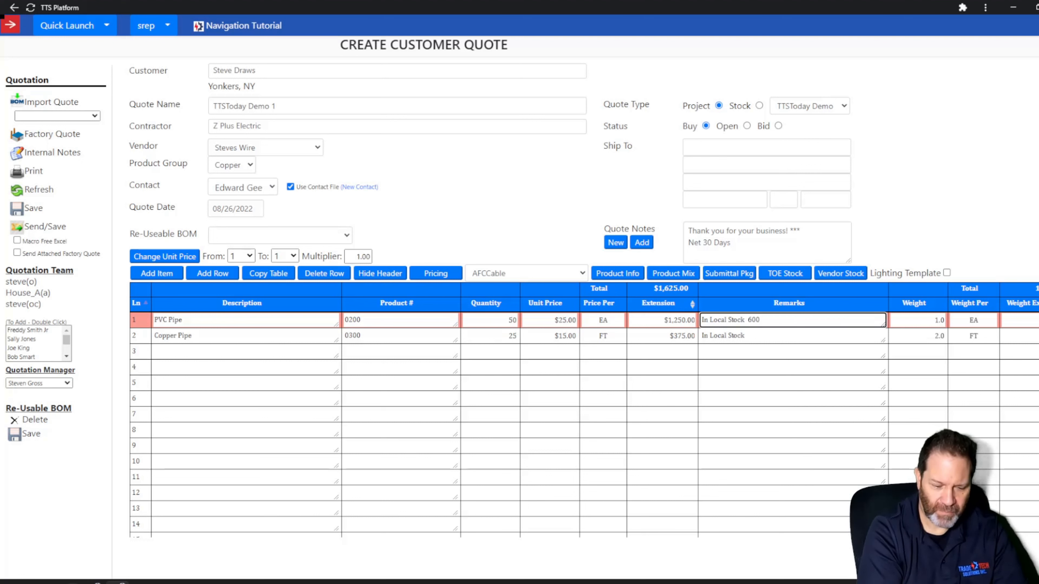
type("0")
type(" A")
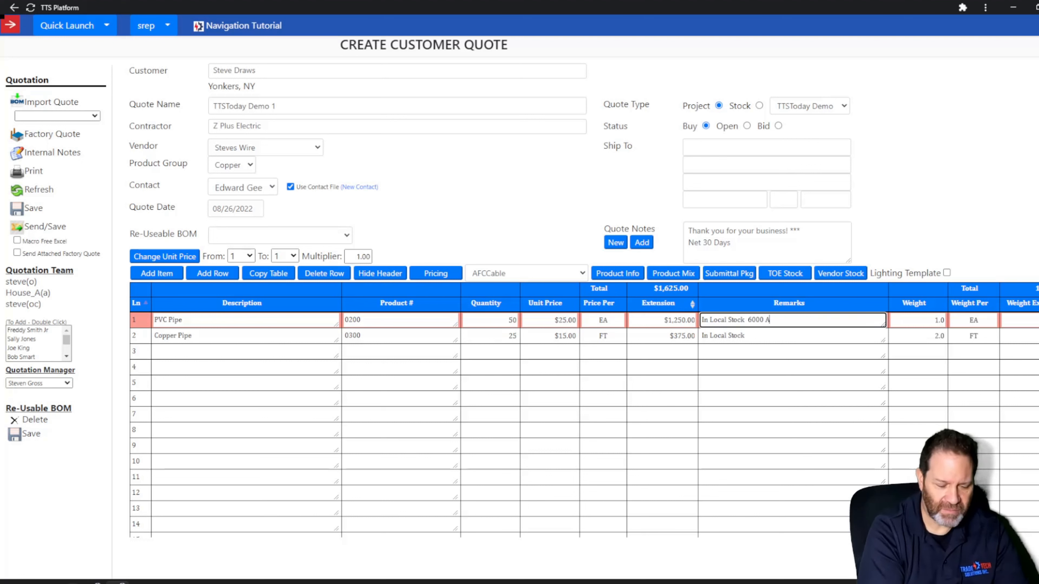
type("vail.")
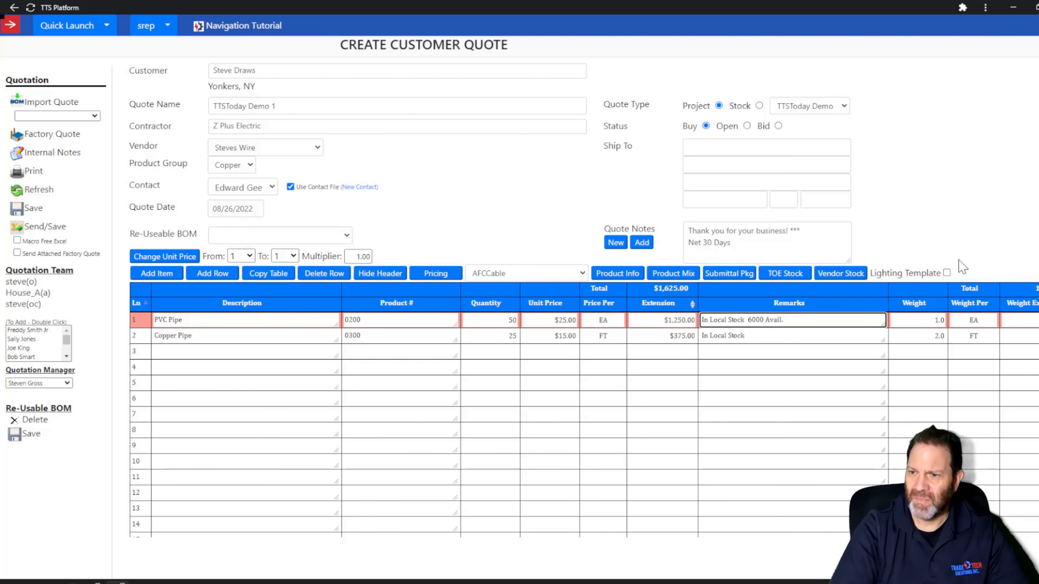
Check the vendor's factory stock and preview the Lighting Template layout, leaving the template switched off.
left_click(836, 274)
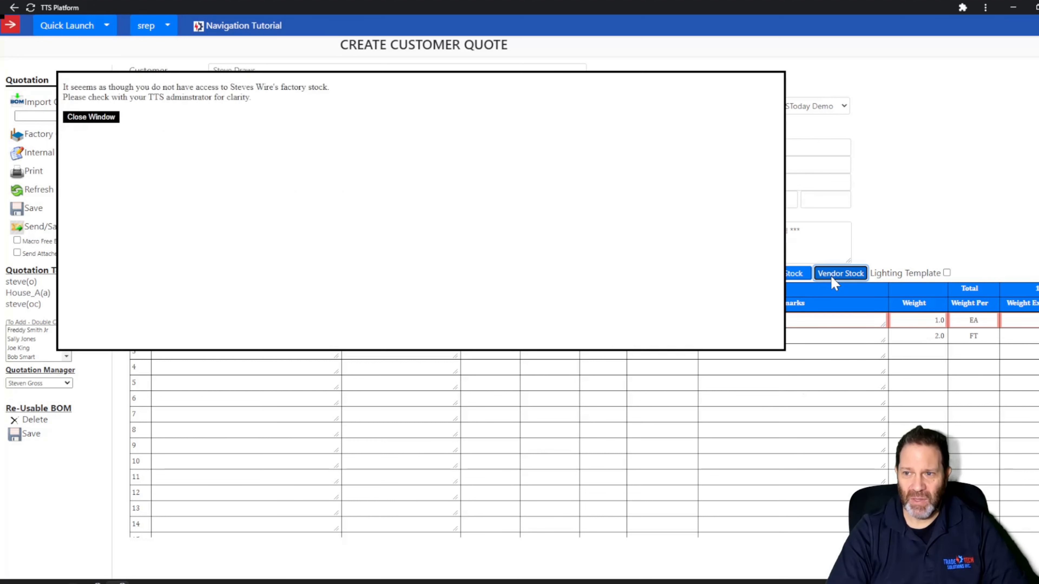
left_click(96, 118)
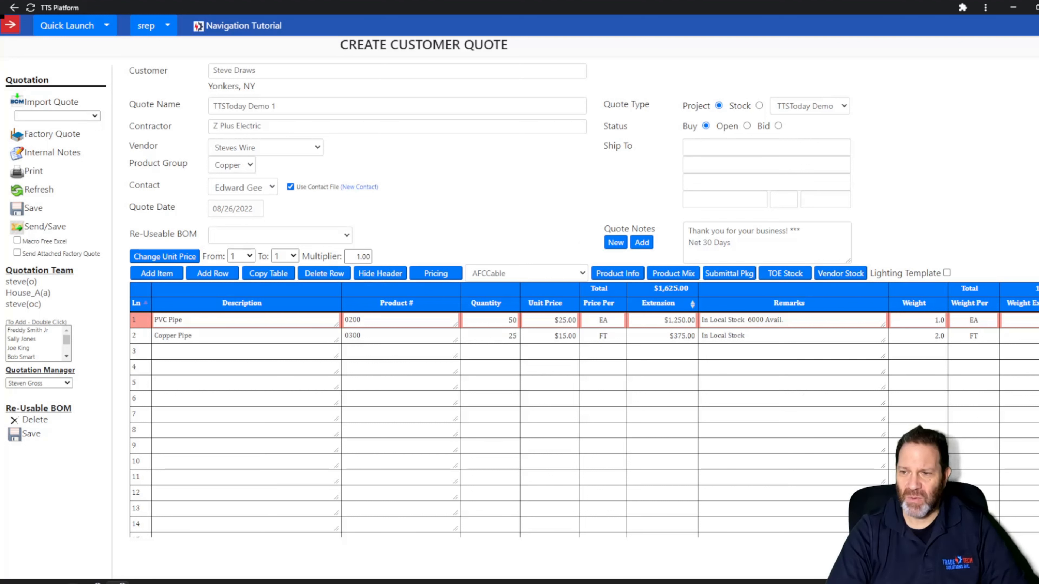
left_click(946, 273)
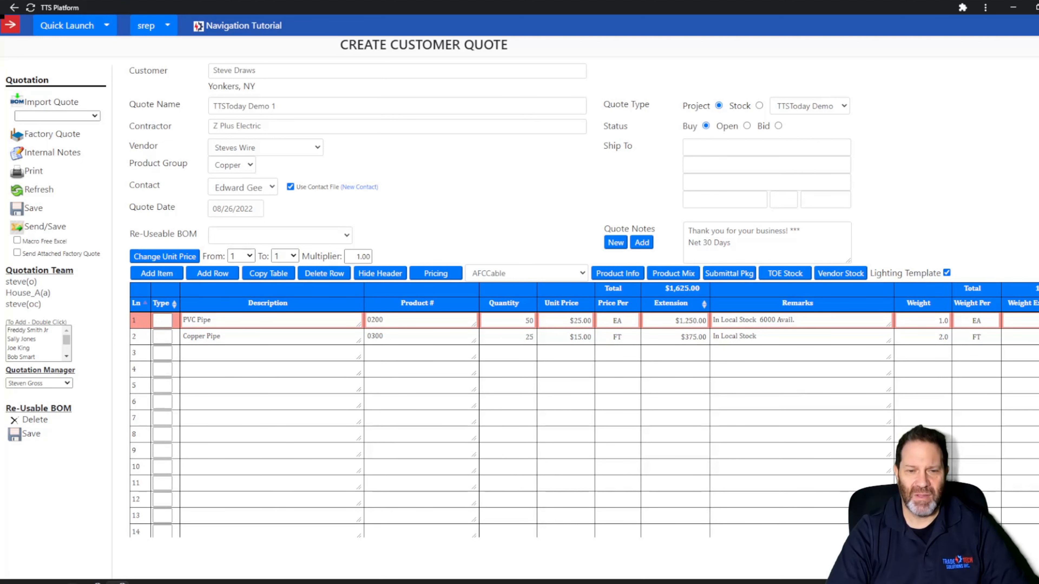
left_click(946, 273)
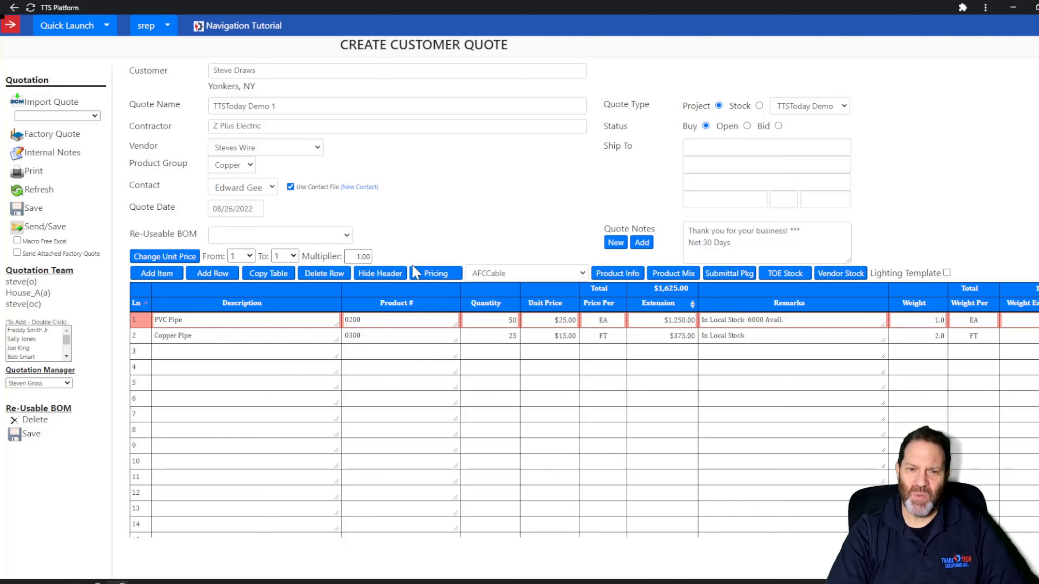
View the manufacturer formats available for importing a quote without choosing one.
left_click(95, 117)
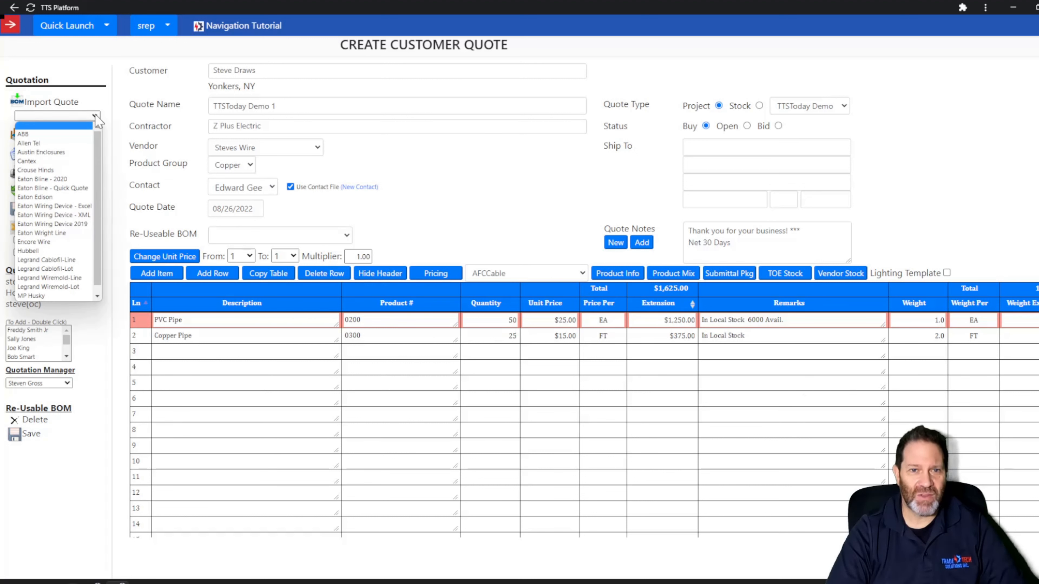
left_click(97, 118)
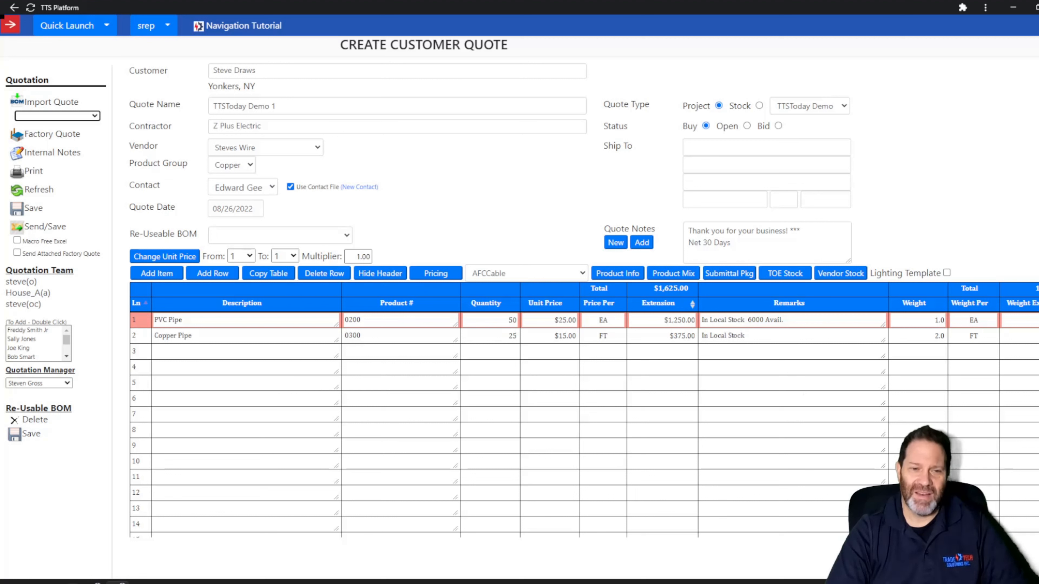
Add the second listed user to the quotation team, and remove that member from the team again.
left_click(66, 356)
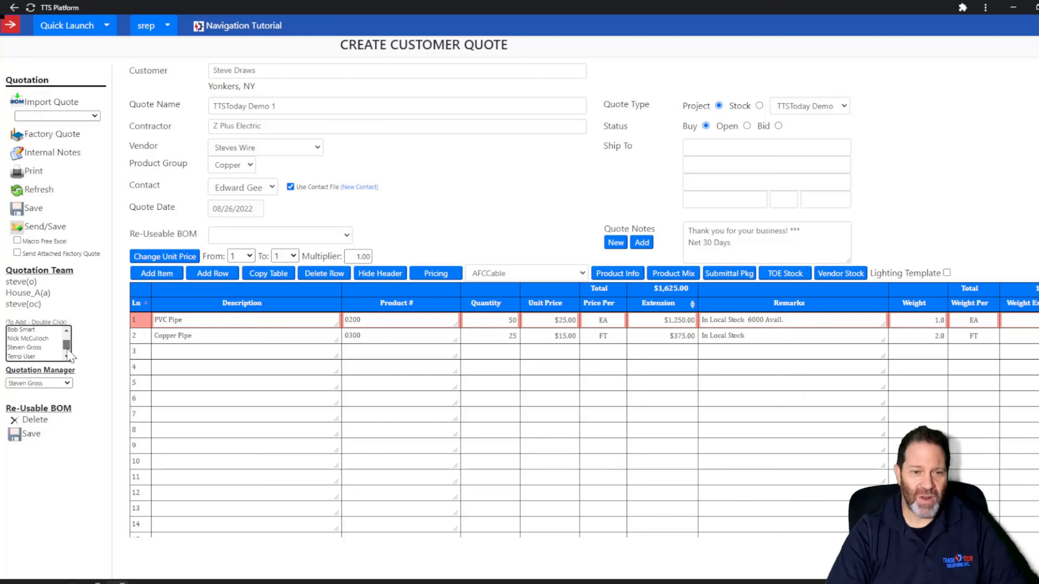
left_click(66, 356)
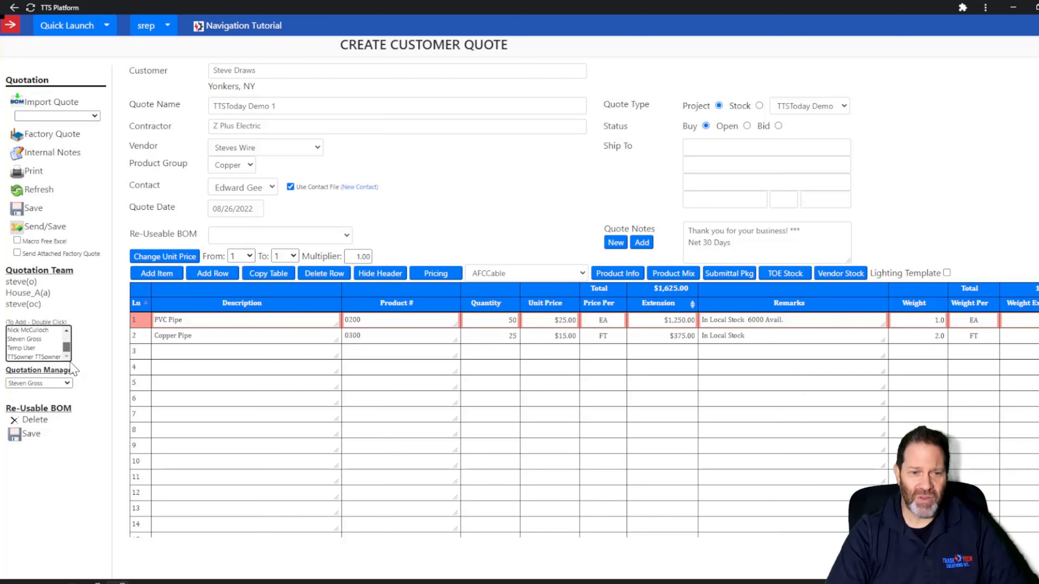
scroll(70, 350, "up", 1)
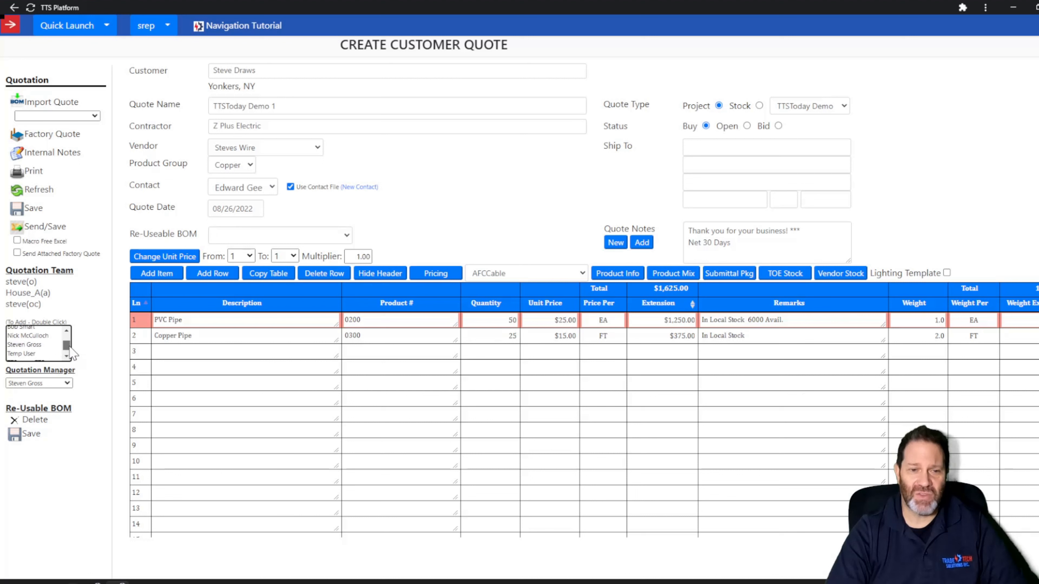
left_click_drag(70, 347, 70, 333)
double_click(25, 339)
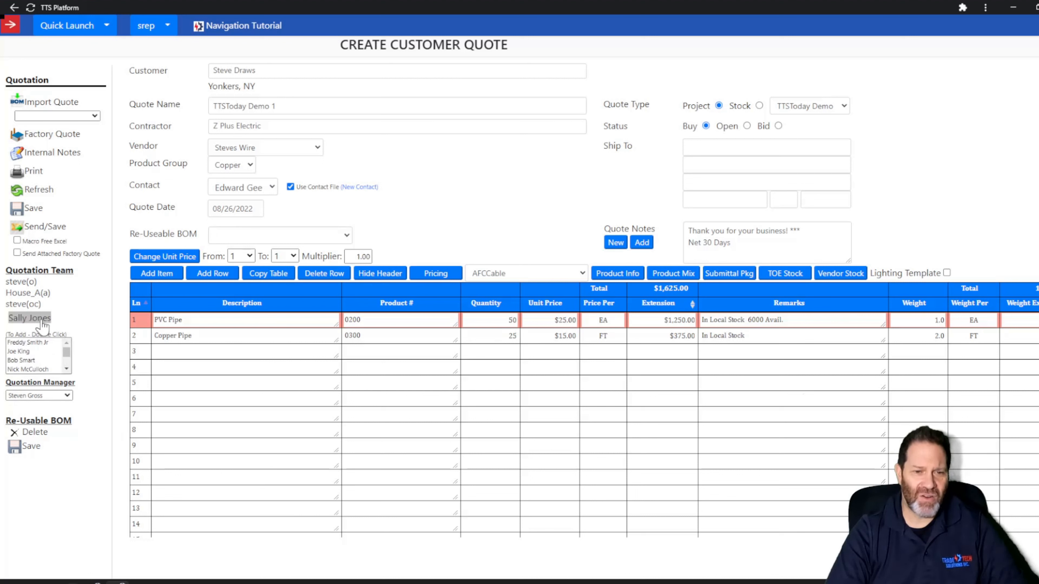
double_click(43, 321)
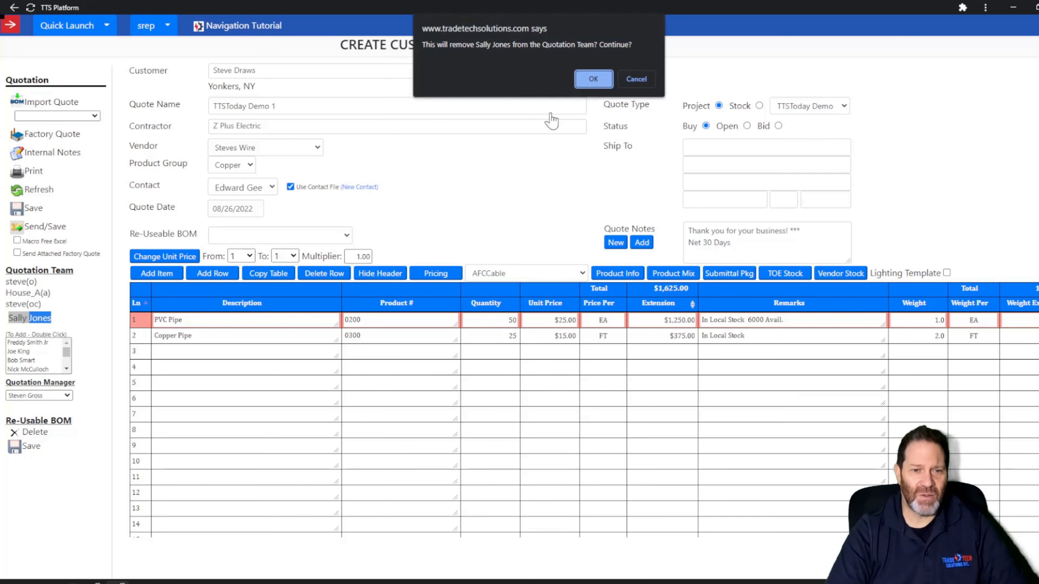
left_click(593, 80)
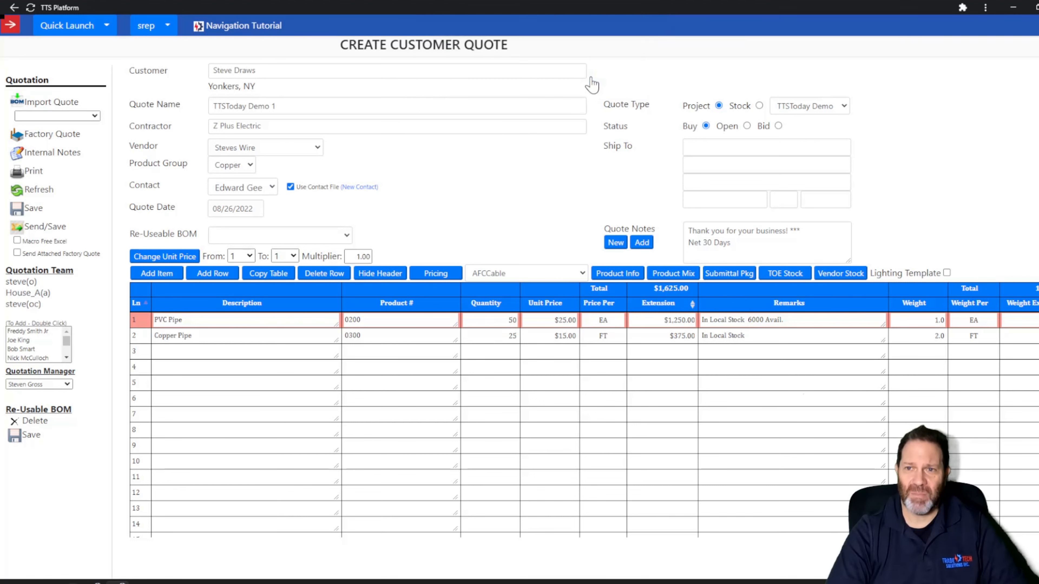